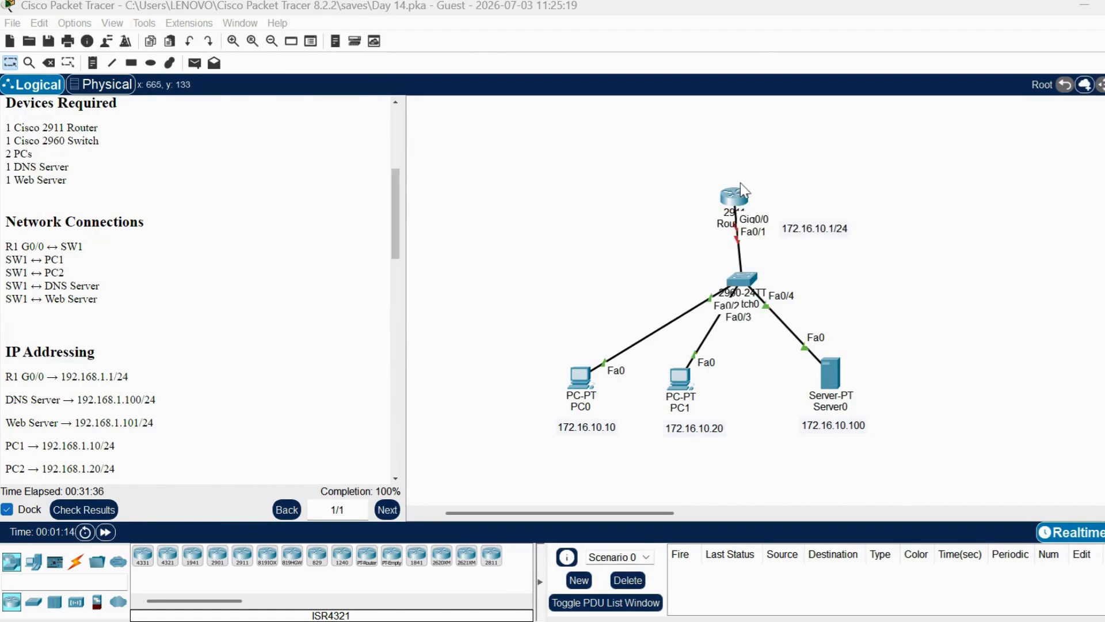
- Open the command line of Router0 and enter global configuration mode through privileged mode
{"action": "left_click", "coordinate": [736, 195]}
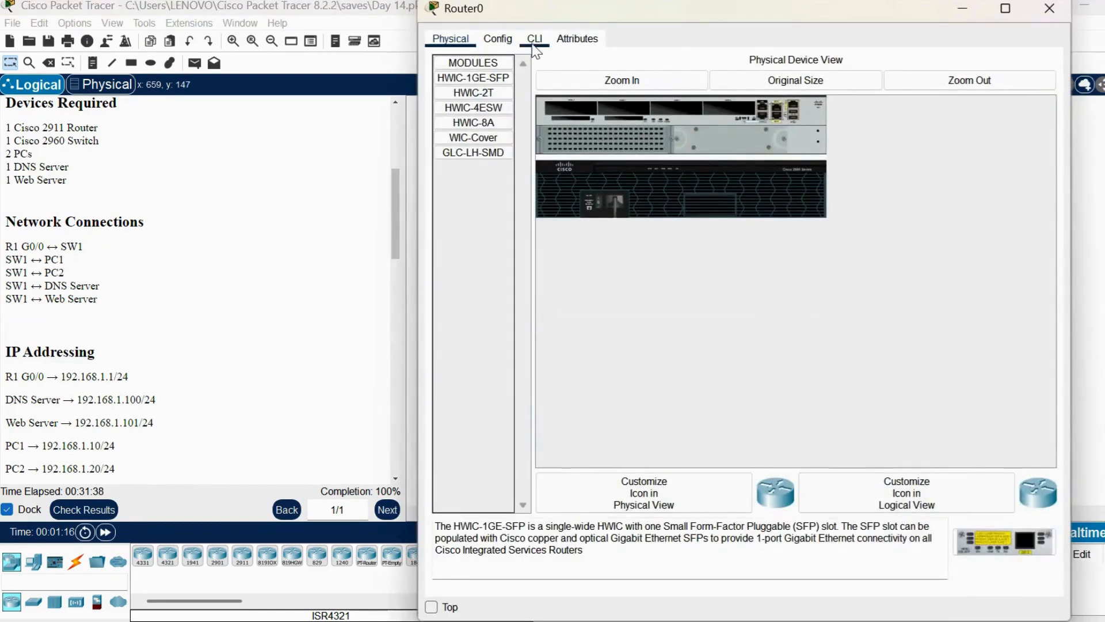
{"action": "left_click", "coordinate": [535, 39]}
{"action": "double_click", "coordinate": [678, 480]}
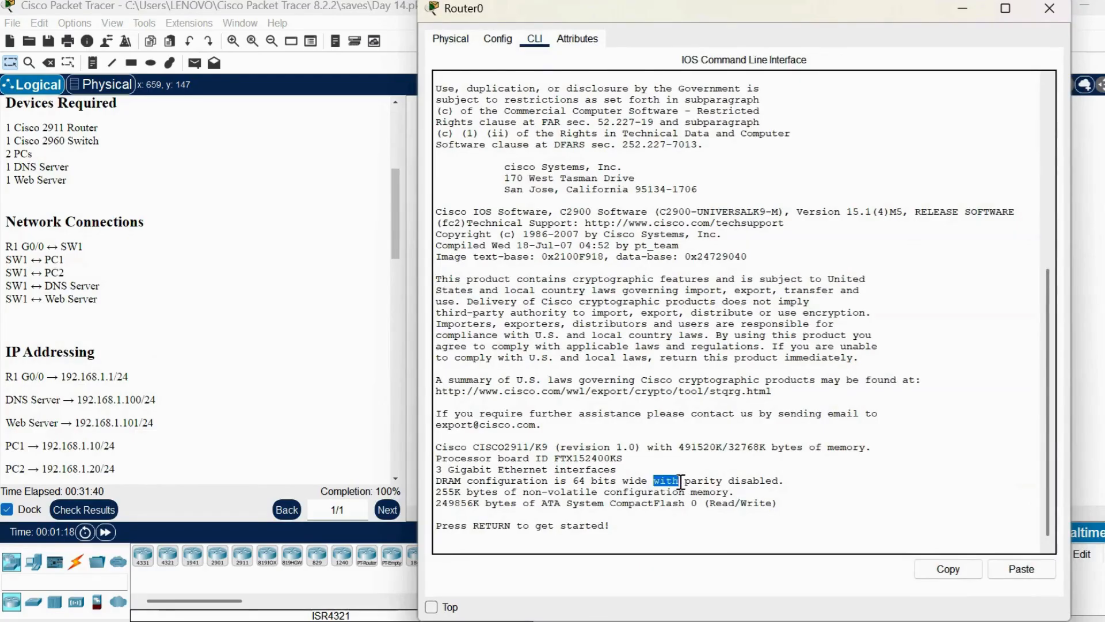
{"action": "key", "text": "Return"}
{"action": "type", "text": "ena"}
{"action": "key", "text": "Return"}
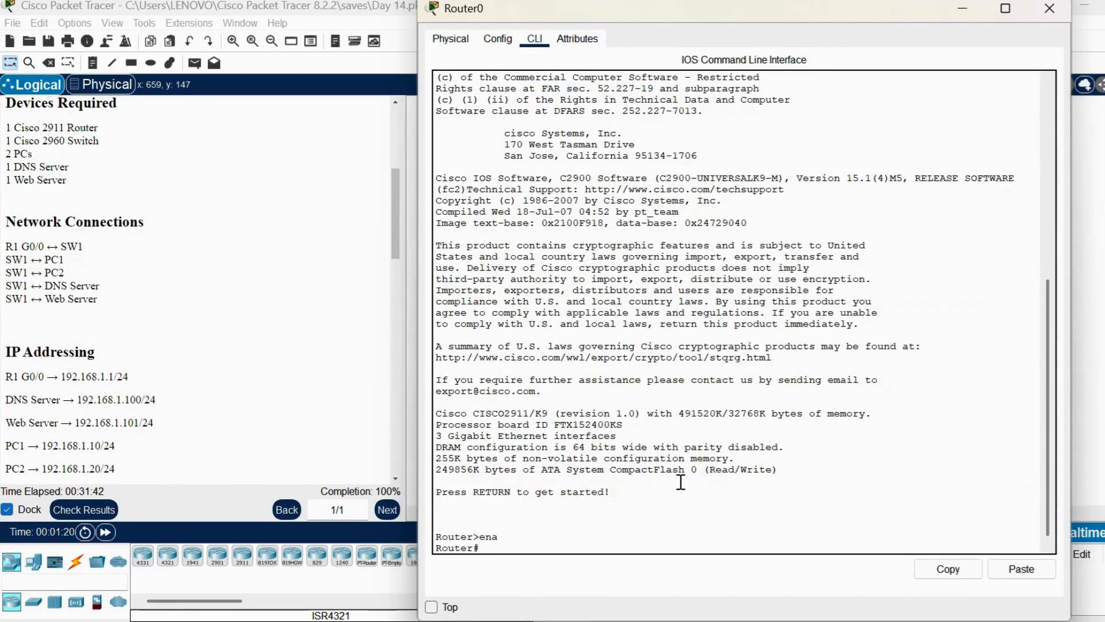
{"action": "type", "text": "conf t"}
{"action": "key", "text": "Return"}
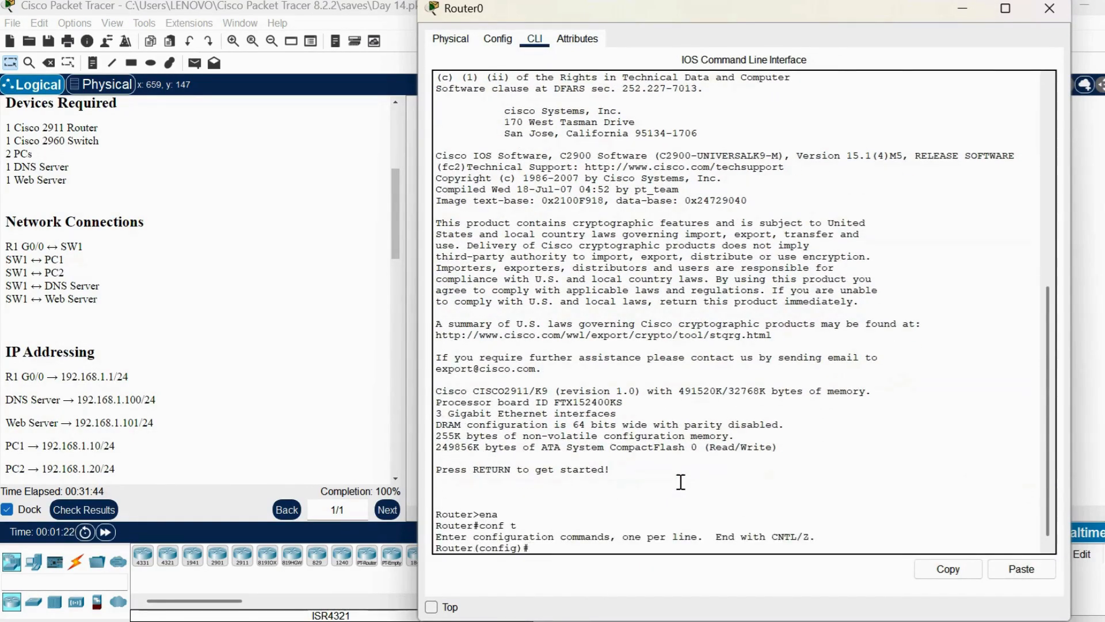
- Assign the IP address 172.16.10.1 with mask 255.255.255.0 to the router's g0/0 interface
{"action": "type", "text": "int g0/0"}
{"action": "left_click", "coordinate": [1094, 127]}
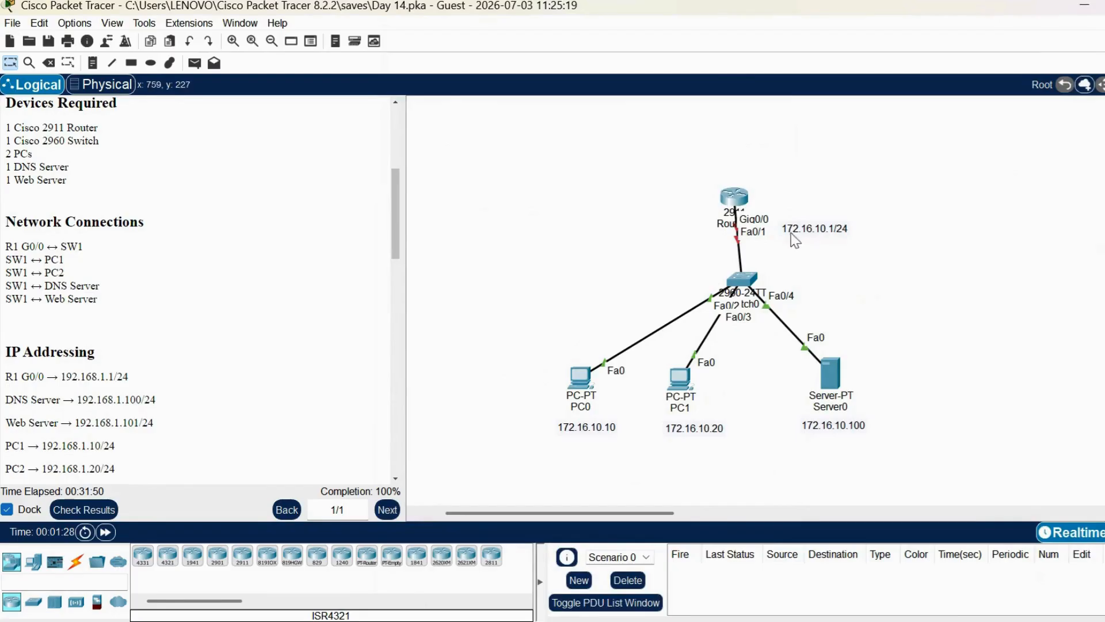
{"action": "left_click", "coordinate": [734, 197]}
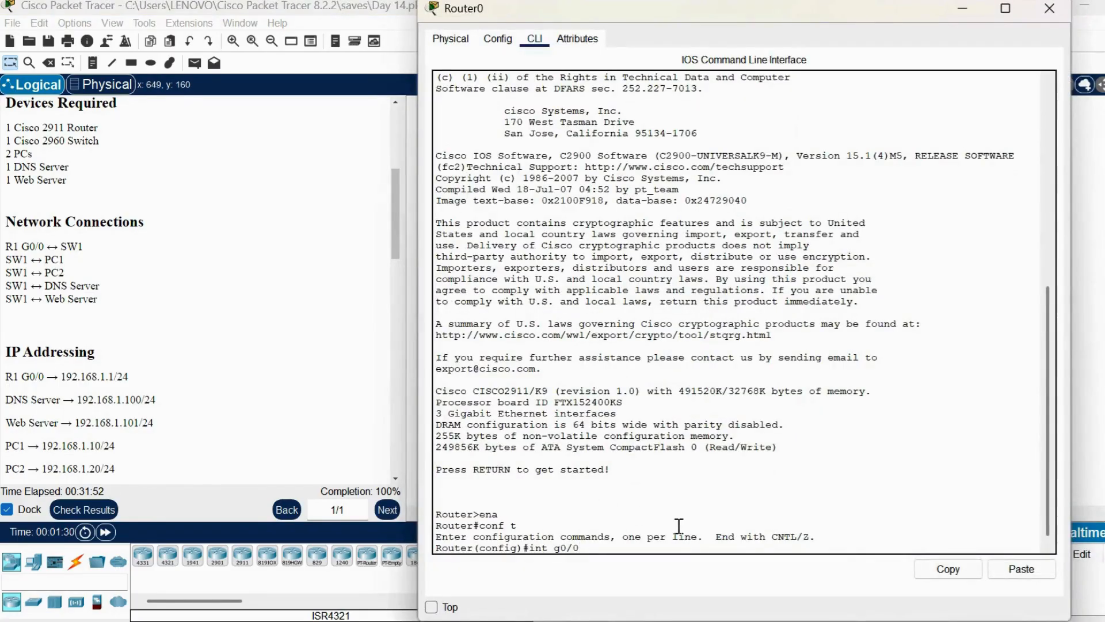
{"action": "type", "text": "g0/0"}
{"action": "key", "text": "Return"}
{"action": "type", "text": "ip add"}
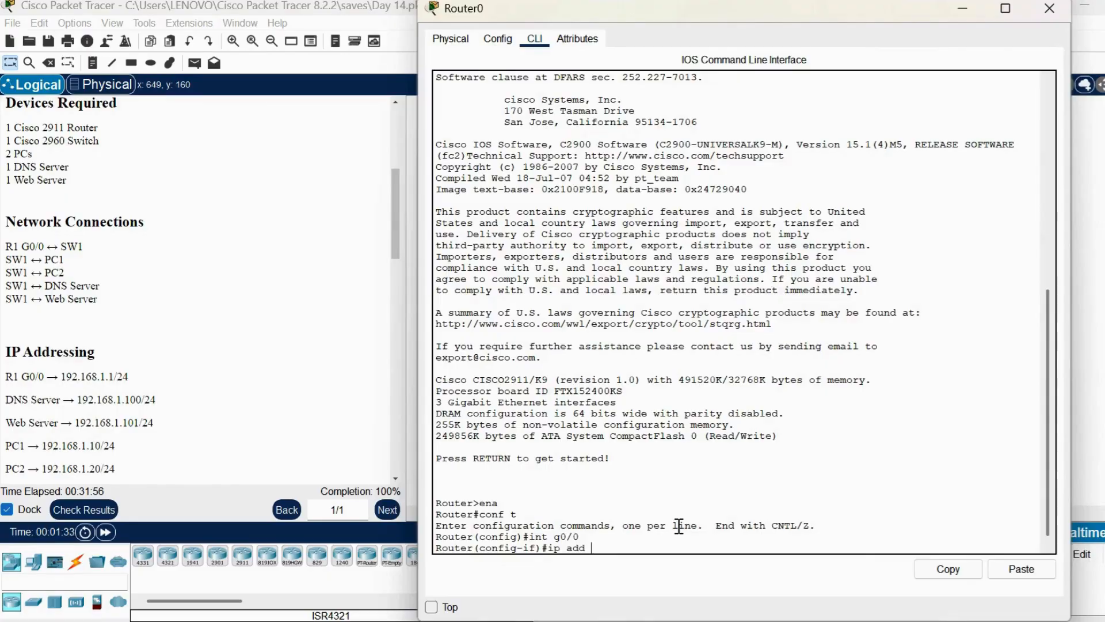
{"action": "type", "text": " 172.16.10.1 255.255.255."}
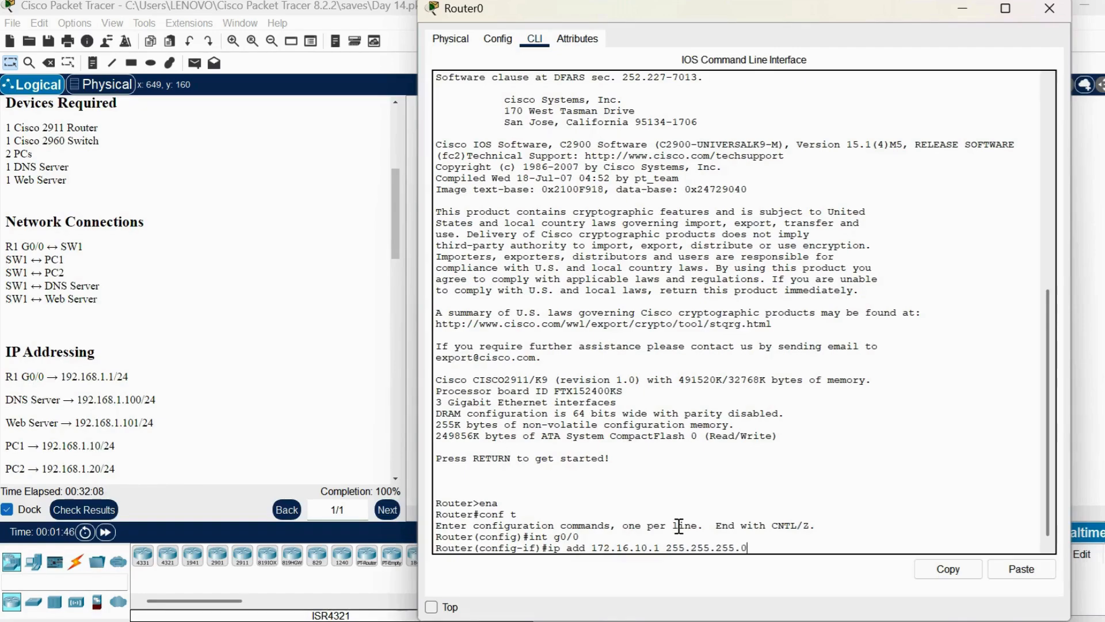
{"action": "type", "text": "0"}
{"action": "key", "text": "Return"}
- Enable the router's g0/0 interface with no shutdown and return to the topology
{"action": "type", "text": "no shut"}
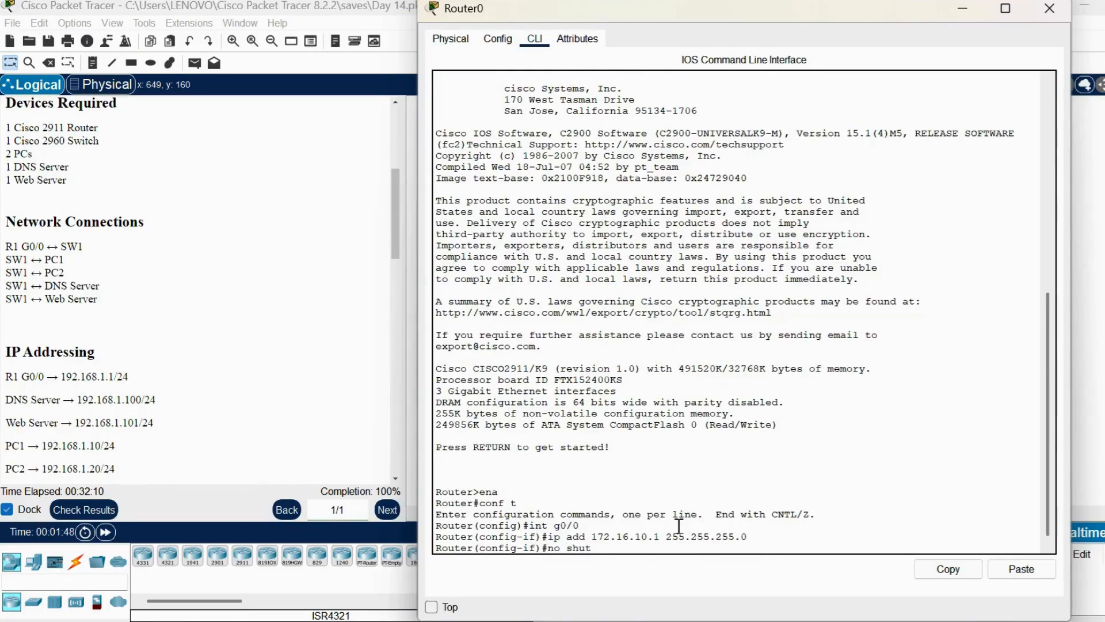
{"action": "type", "text": "down"}
{"action": "key", "text": "Return"}
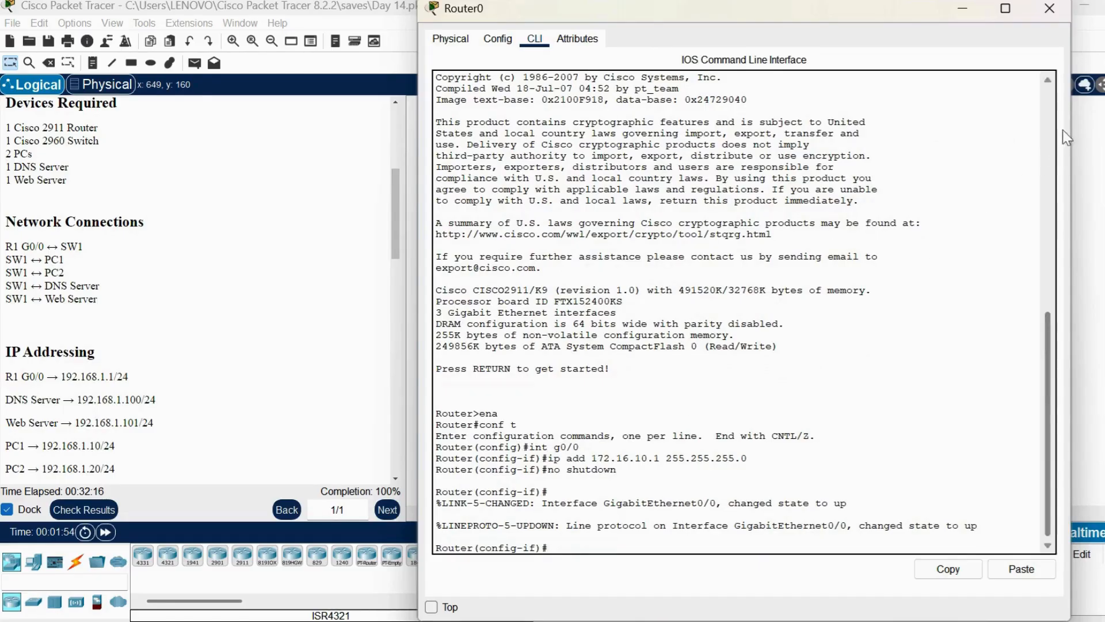
{"action": "left_click", "coordinate": [1087, 127]}
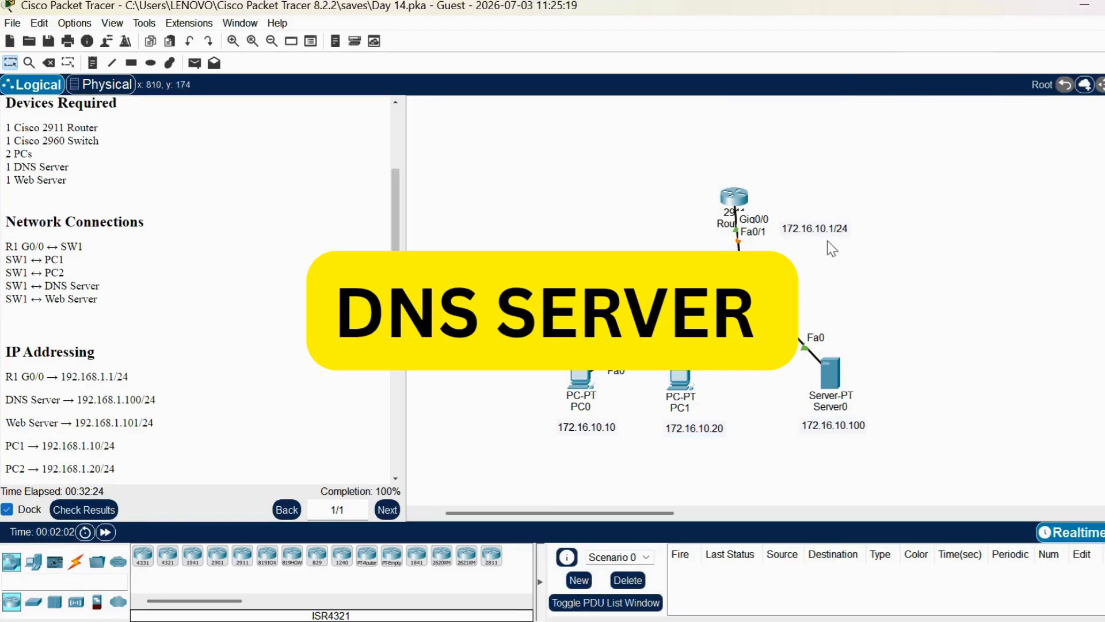
- Set Server0's static IPv4 address to 172.16.10.100 in its IP configuration
{"action": "left_click", "coordinate": [833, 370]}
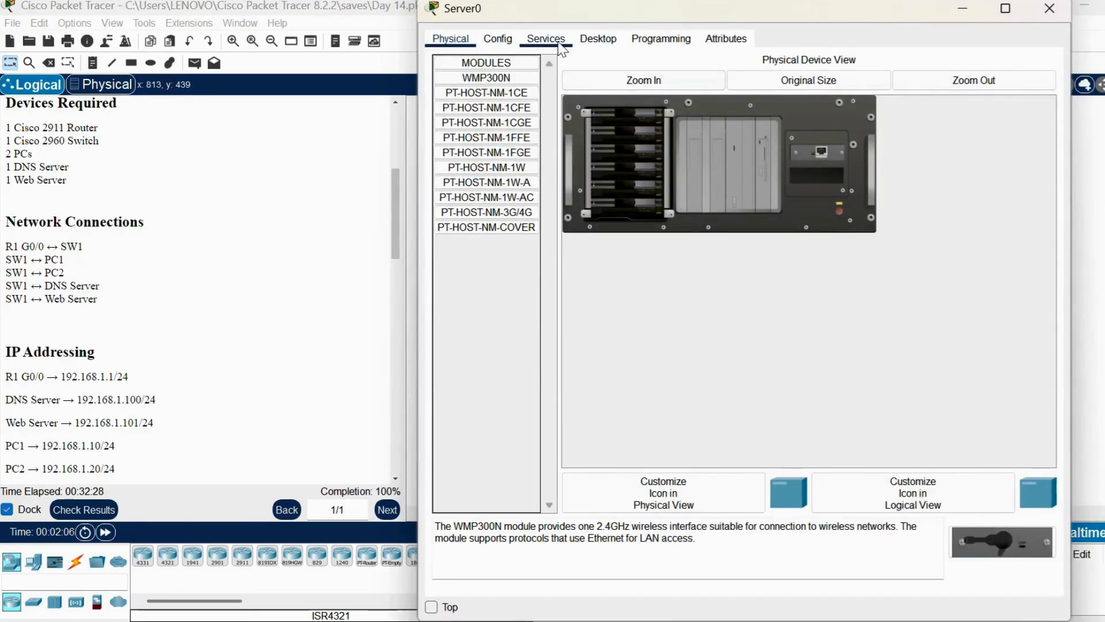
{"action": "left_click", "coordinate": [598, 40]}
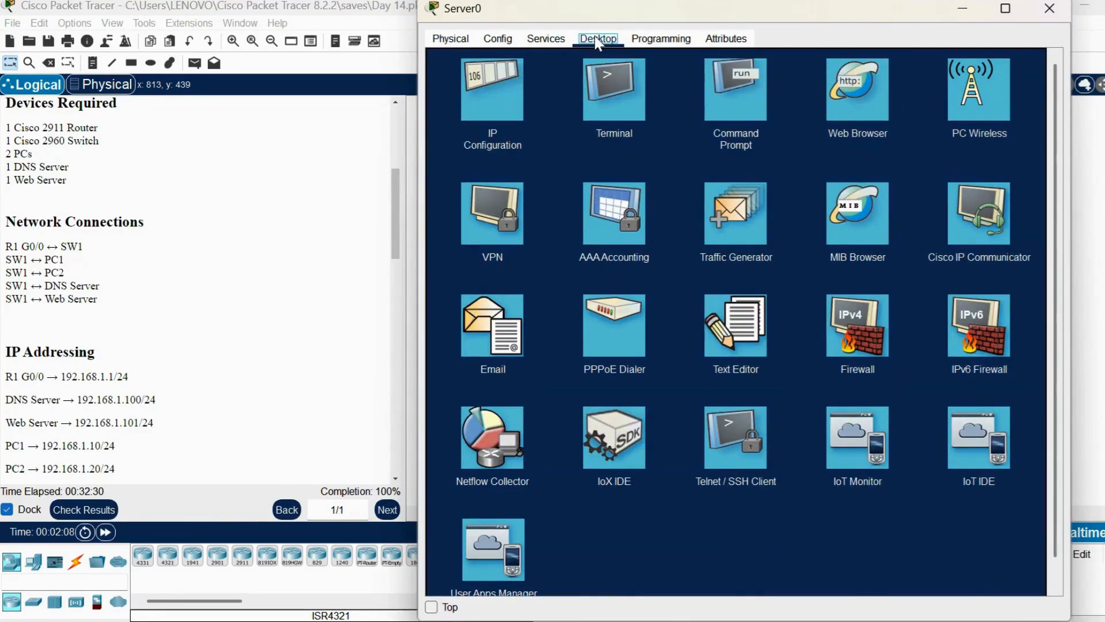
{"action": "left_click", "coordinate": [478, 99]}
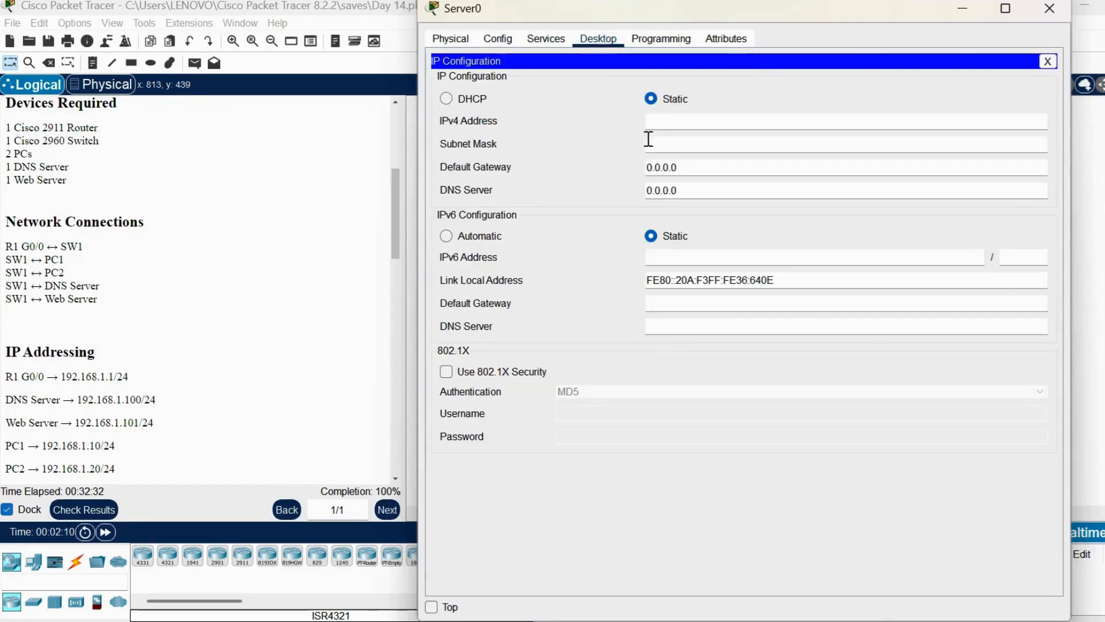
{"action": "left_click", "coordinate": [674, 122]}
{"action": "type", "text": "172.16.10.100"}
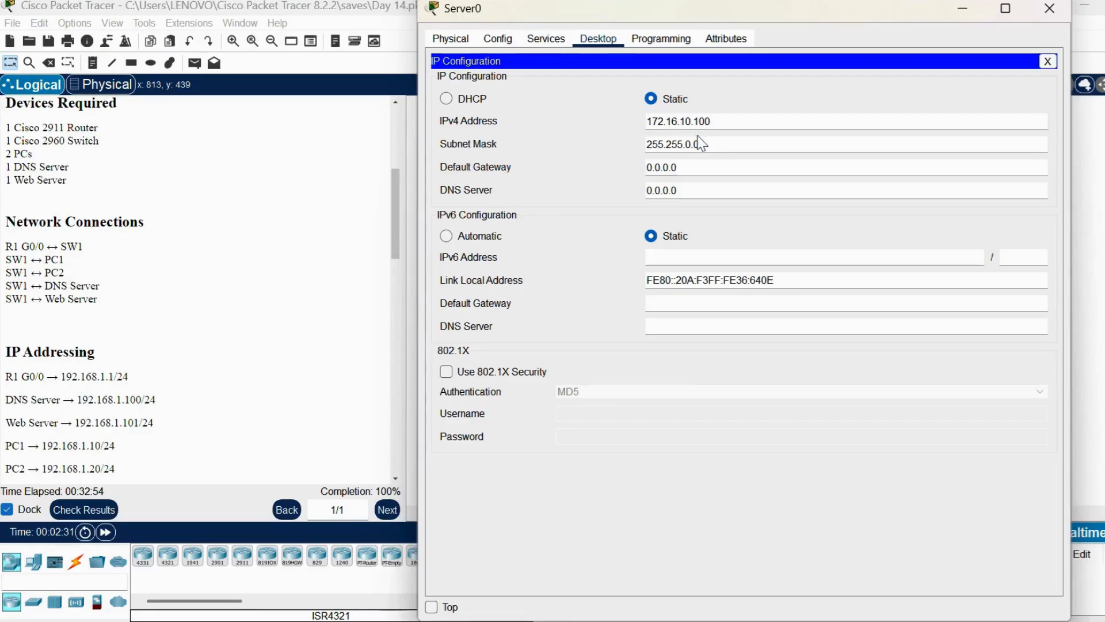
- Set Server0's subnet mask to 255.255.255.0 and default gateway to 172.16.10.1, and close the IP configuration
{"action": "left_click", "coordinate": [701, 140]}
{"action": "key", "text": "BackSpace"}
{"action": "type", "text": "255.0"}
{"action": "key", "text": "Tab"}
{"action": "key", "text": "BackSpace"}
{"action": "type", "text": "172.1"}
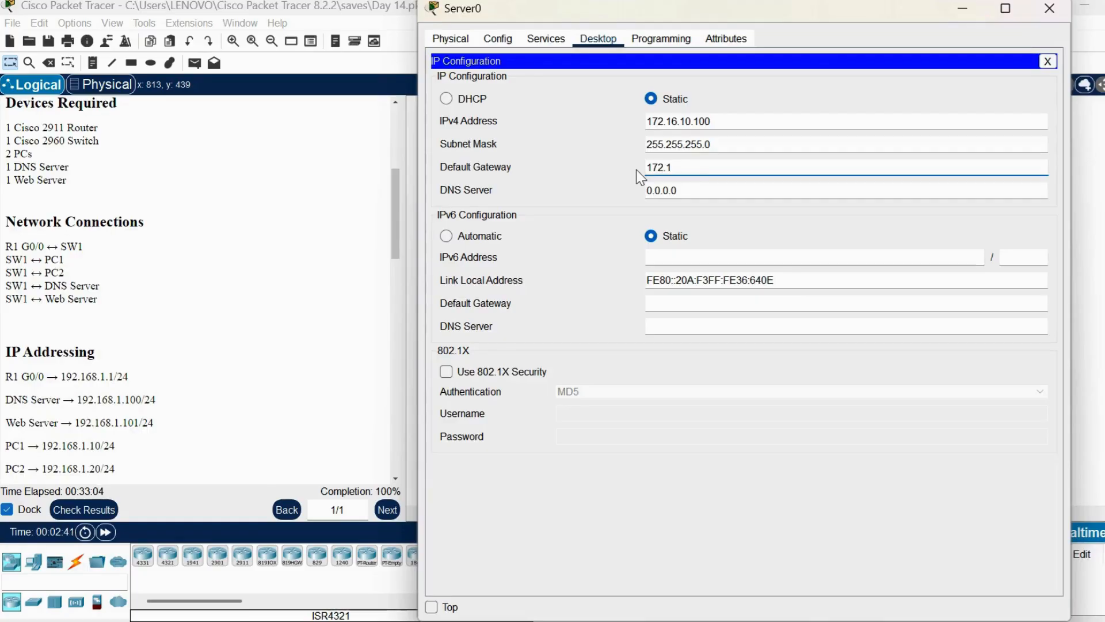
{"action": "type", "text": "6.10.1"}
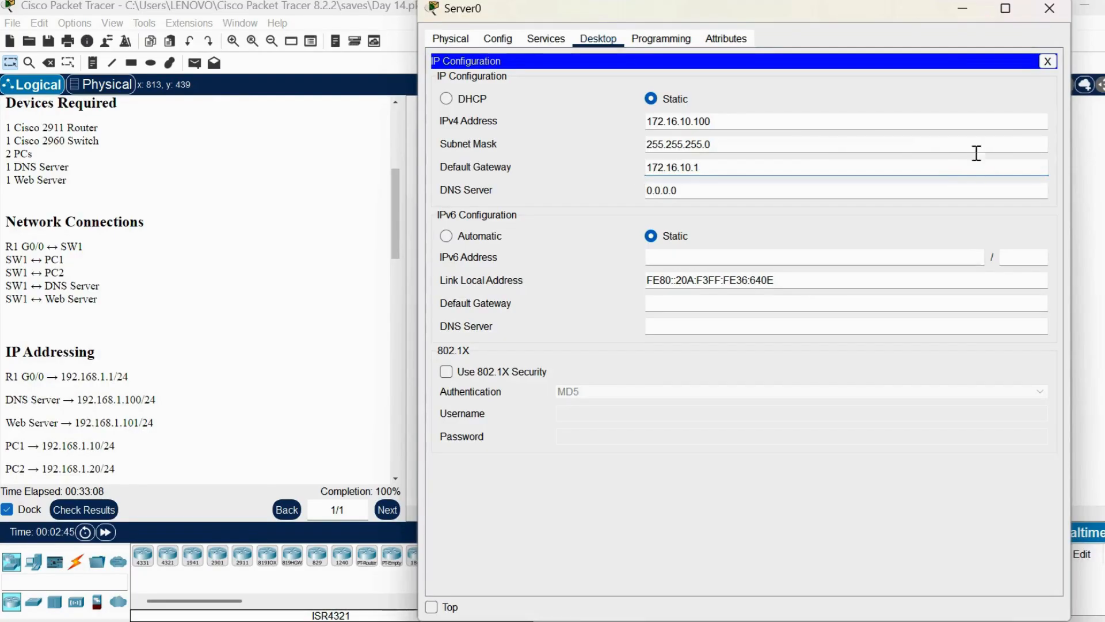
{"action": "left_click", "coordinate": [1047, 61]}
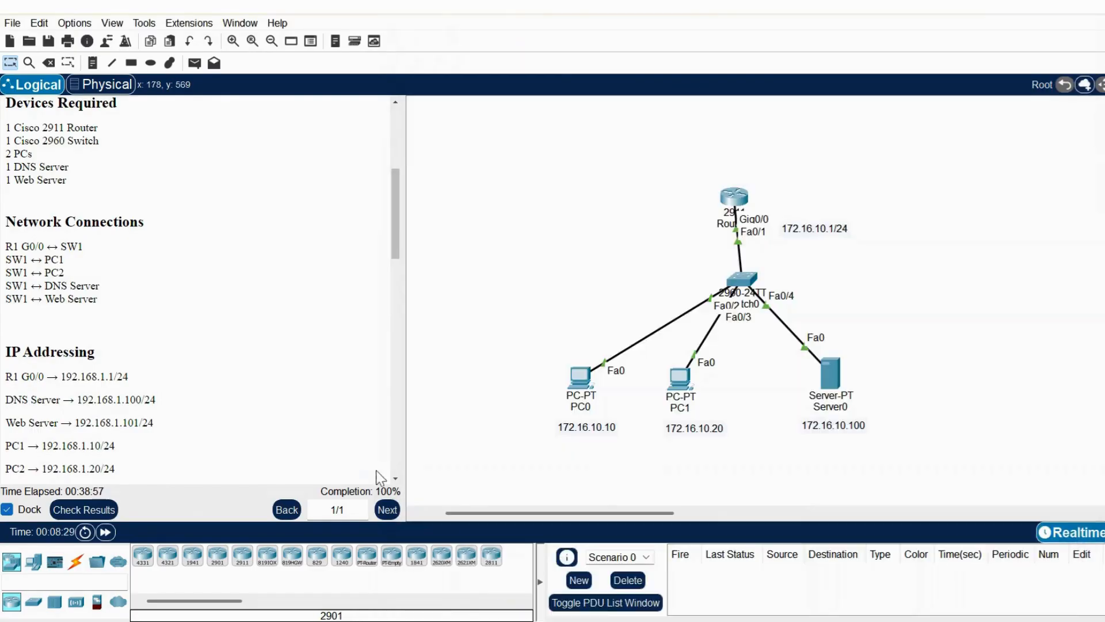
- Add a second generic server to the workspace, up and to the right of Server0
{"action": "left_click", "coordinate": [33, 560]}
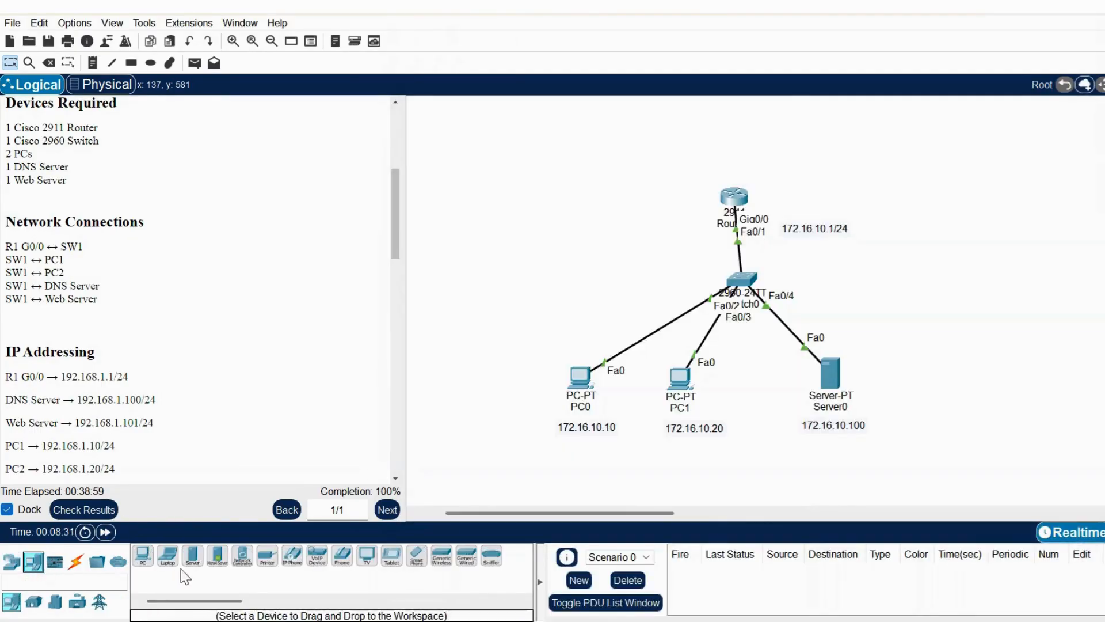
{"action": "left_click", "coordinate": [193, 554]}
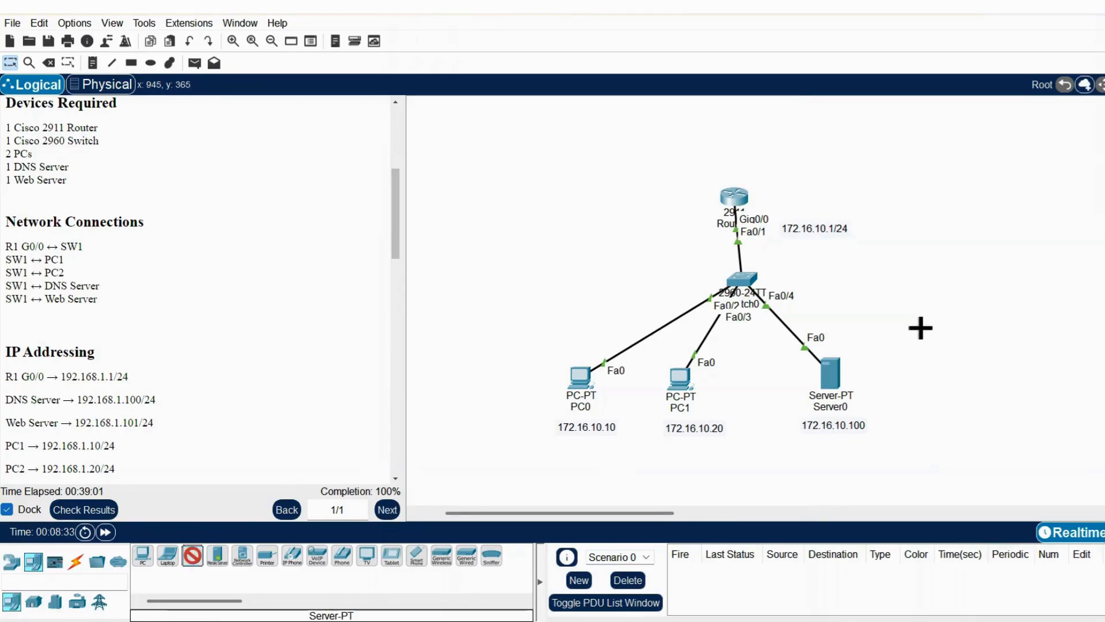
{"action": "left_click", "coordinate": [917, 326]}
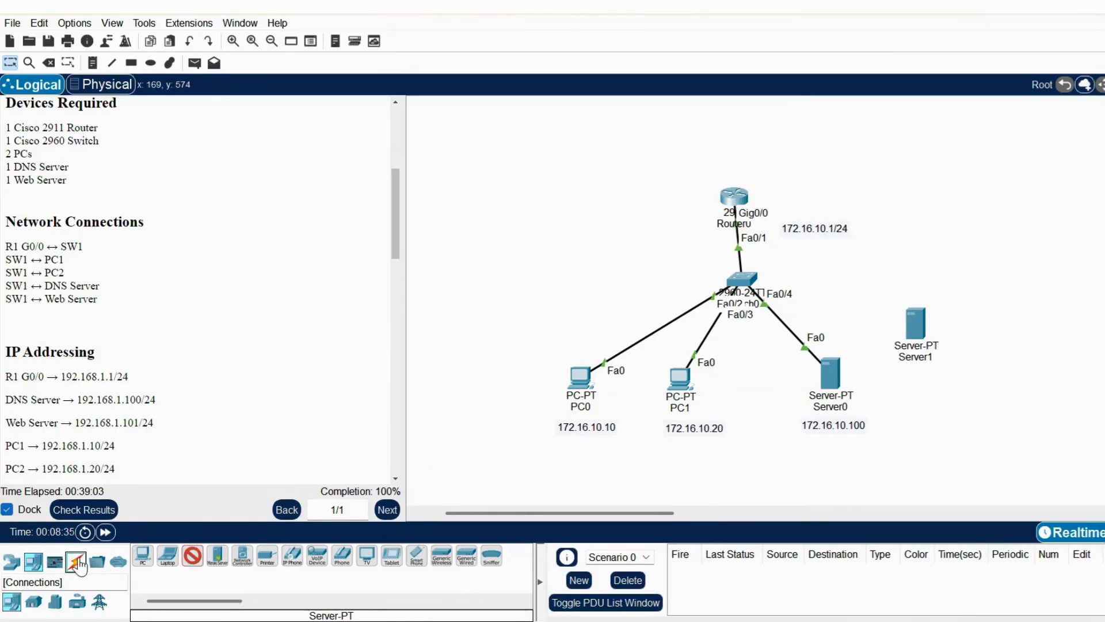
- Connect switch port FastEthernet0/5 to Server1's Fa0 port with a copper straight-through cable
{"action": "left_click", "coordinate": [75, 561]}
{"action": "left_click", "coordinate": [194, 556]}
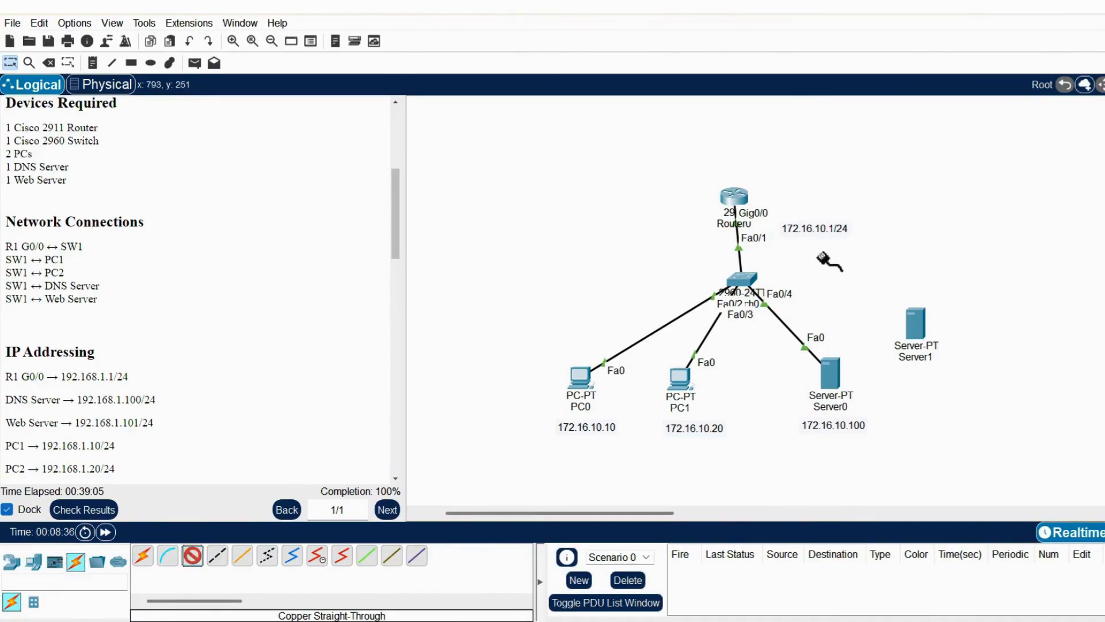
{"action": "left_click", "coordinate": [742, 280]}
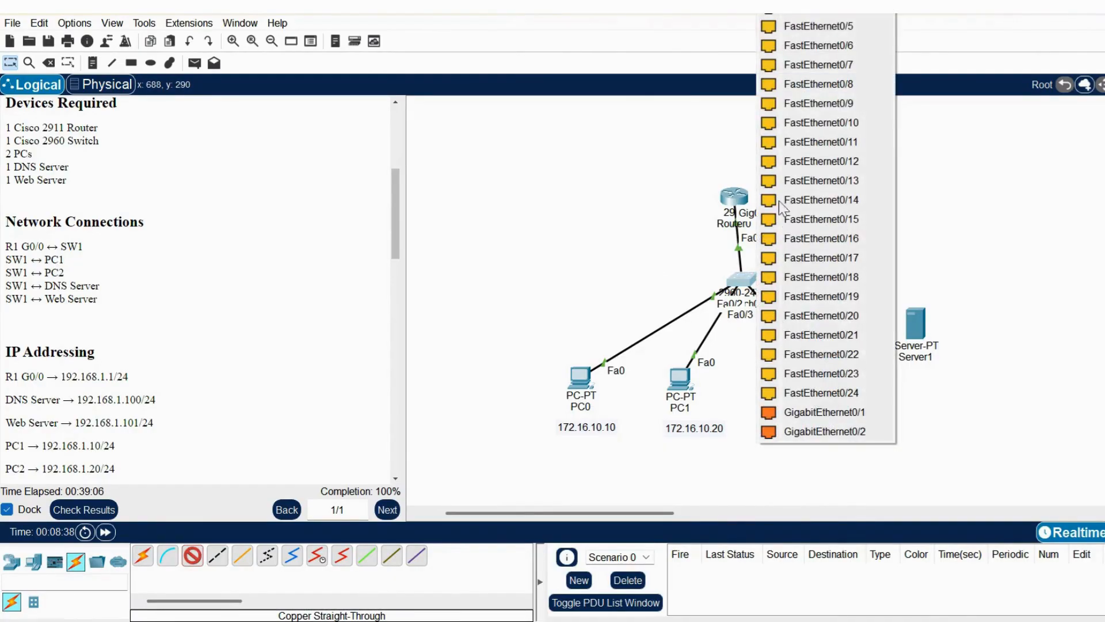
{"action": "left_click", "coordinate": [826, 26]}
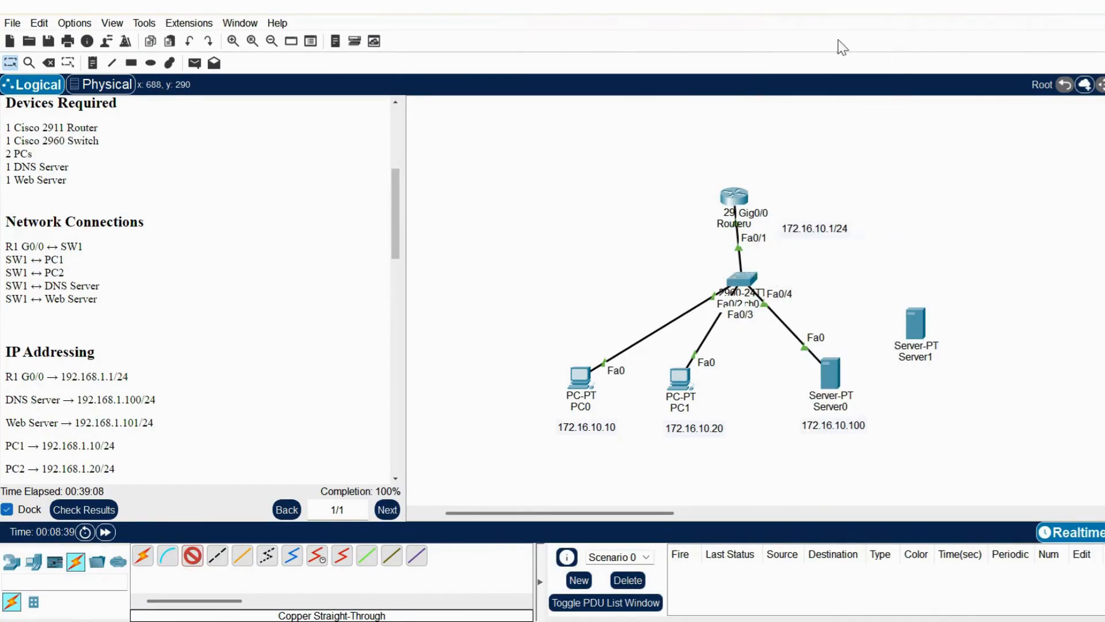
{"action": "left_click", "coordinate": [916, 326]}
{"action": "left_click", "coordinate": [943, 332]}
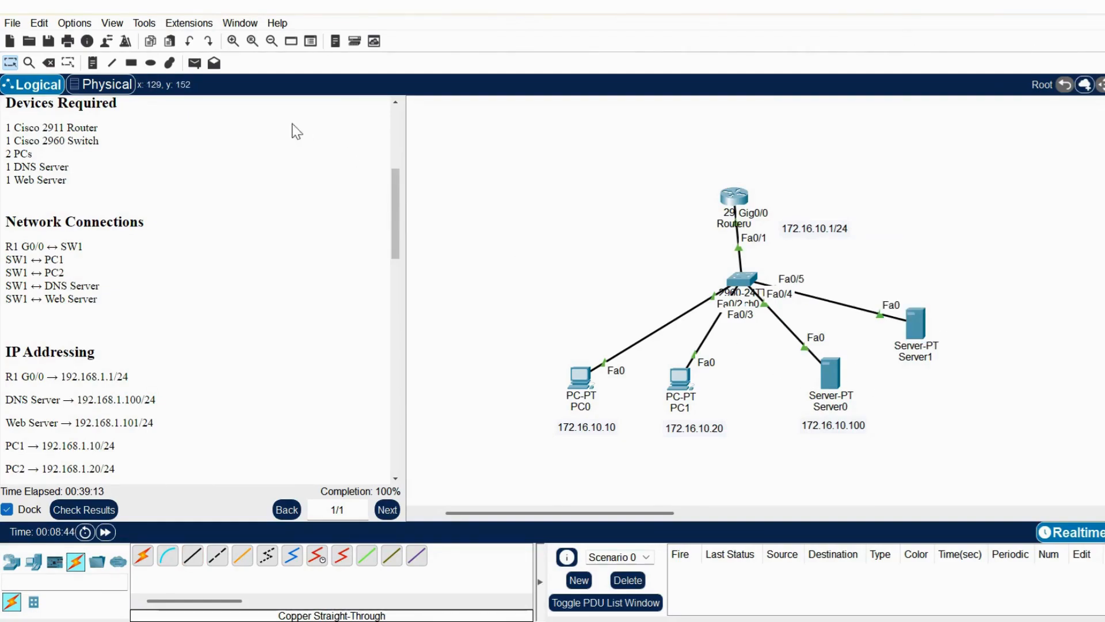
- Place a text note reading 172.16.10.101 beneath Server1
{"action": "left_click", "coordinate": [92, 63]}
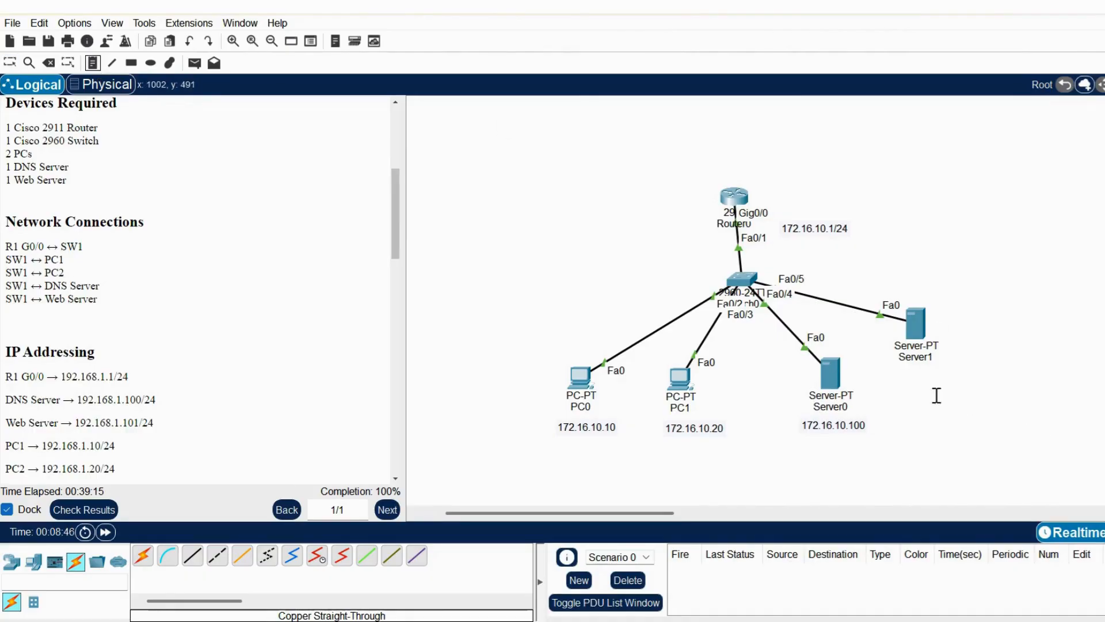
{"action": "left_click", "coordinate": [907, 371]}
{"action": "type", "text": "17"}
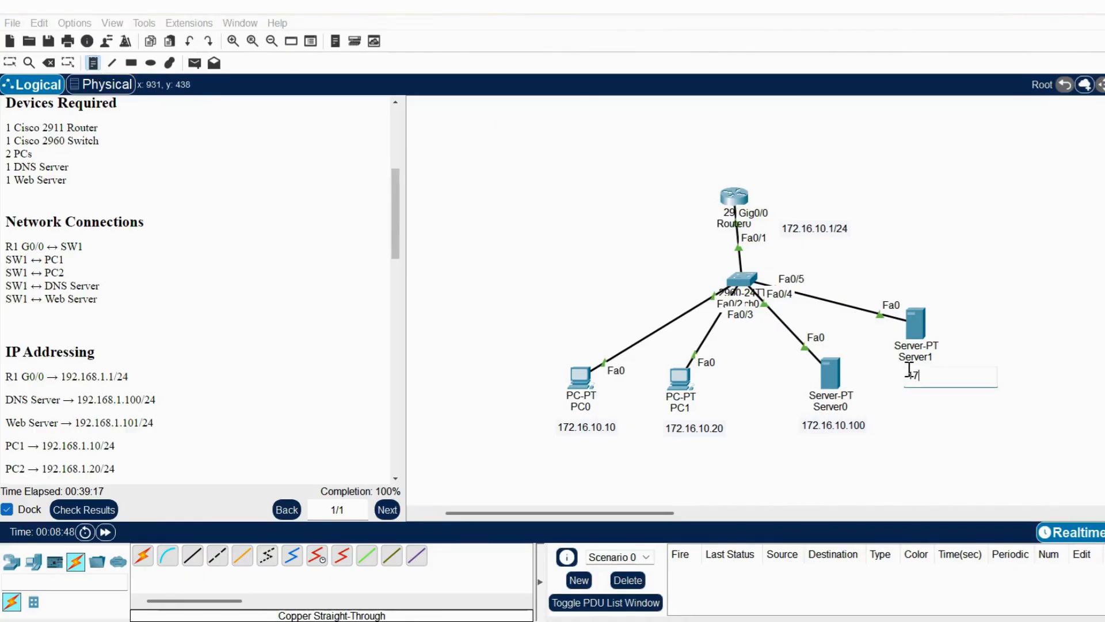
{"action": "type", "text": "2.16.10"}
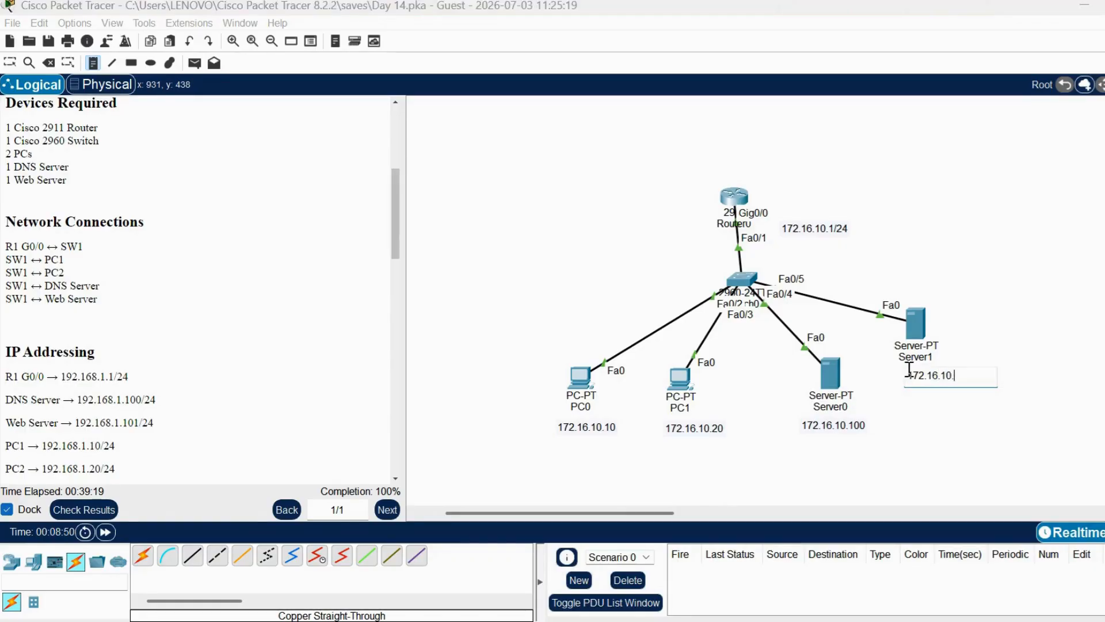
{"action": "type", "text": ".101"}
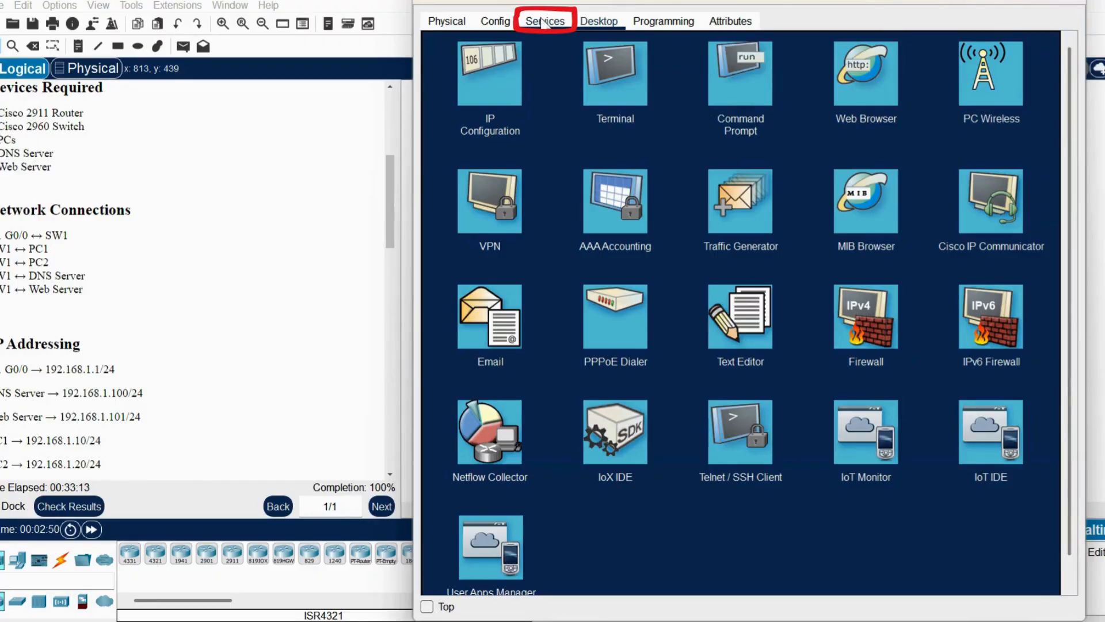
- Turn on the DNS service on Server0
{"action": "left_click", "coordinate": [543, 22]}
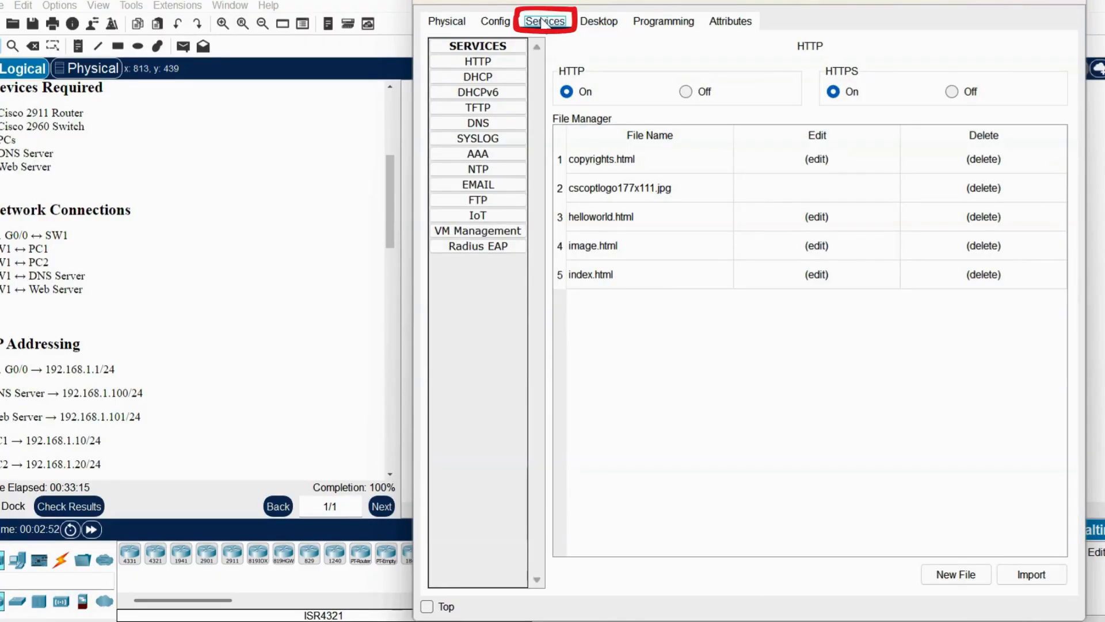
{"action": "left_click", "coordinate": [487, 123]}
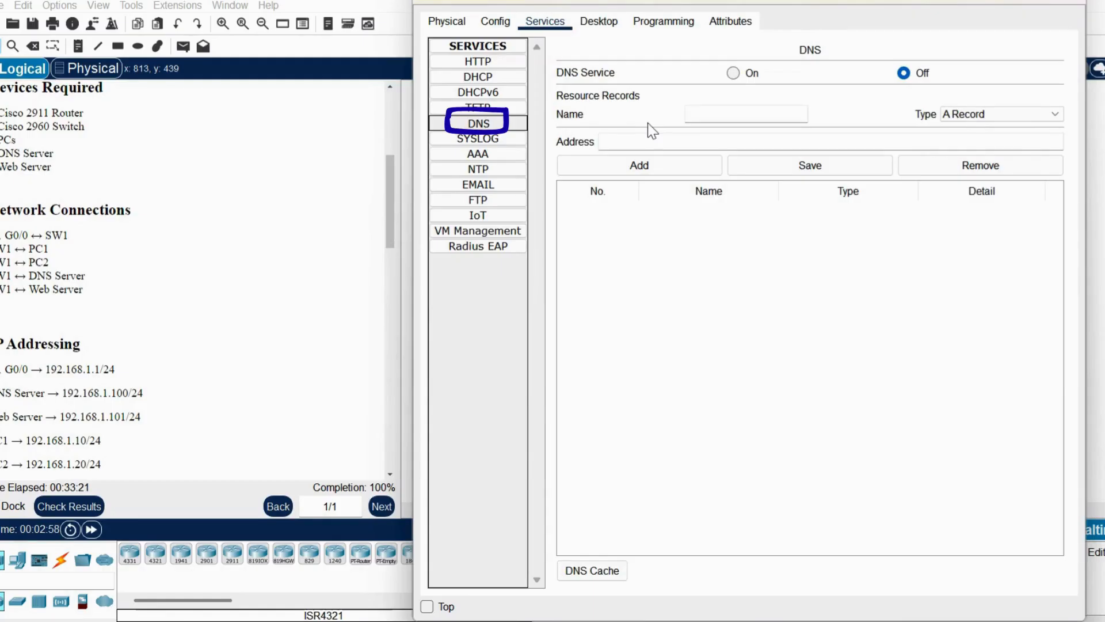
{"action": "left_click", "coordinate": [734, 74]}
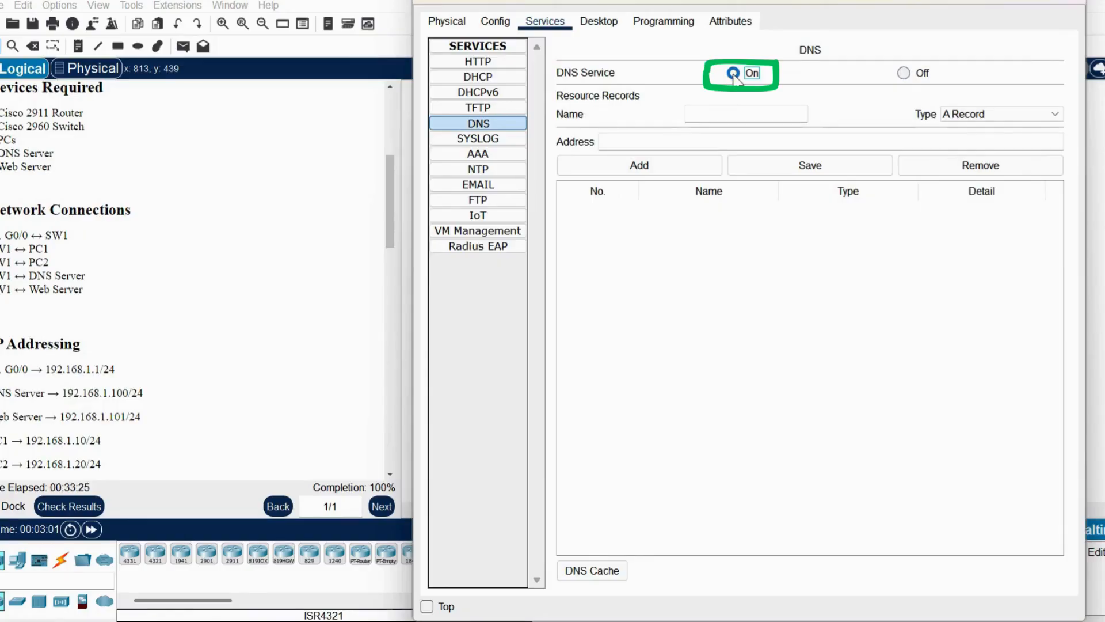
{"action": "left_click", "coordinate": [709, 114]}
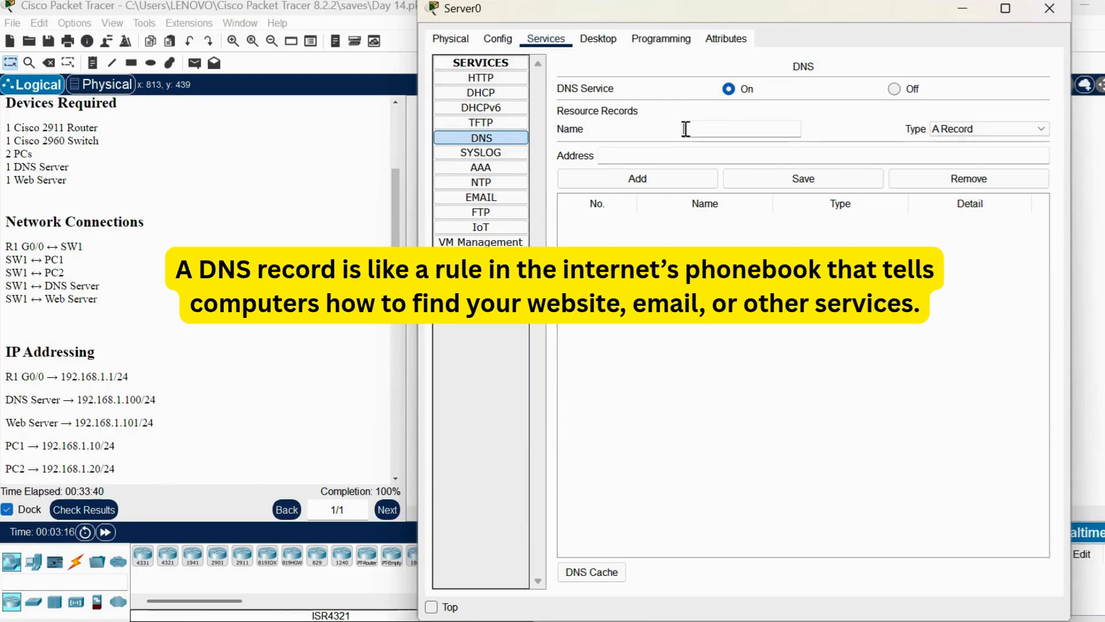
{"action": "type", "text": "www"}
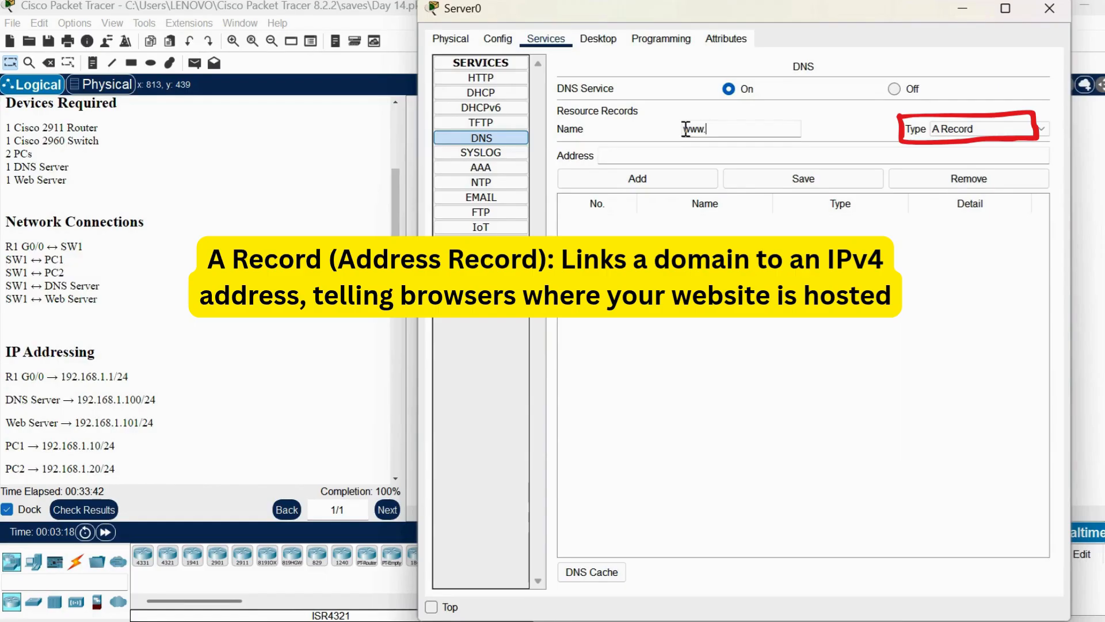
{"action": "type", "text": ".company."}
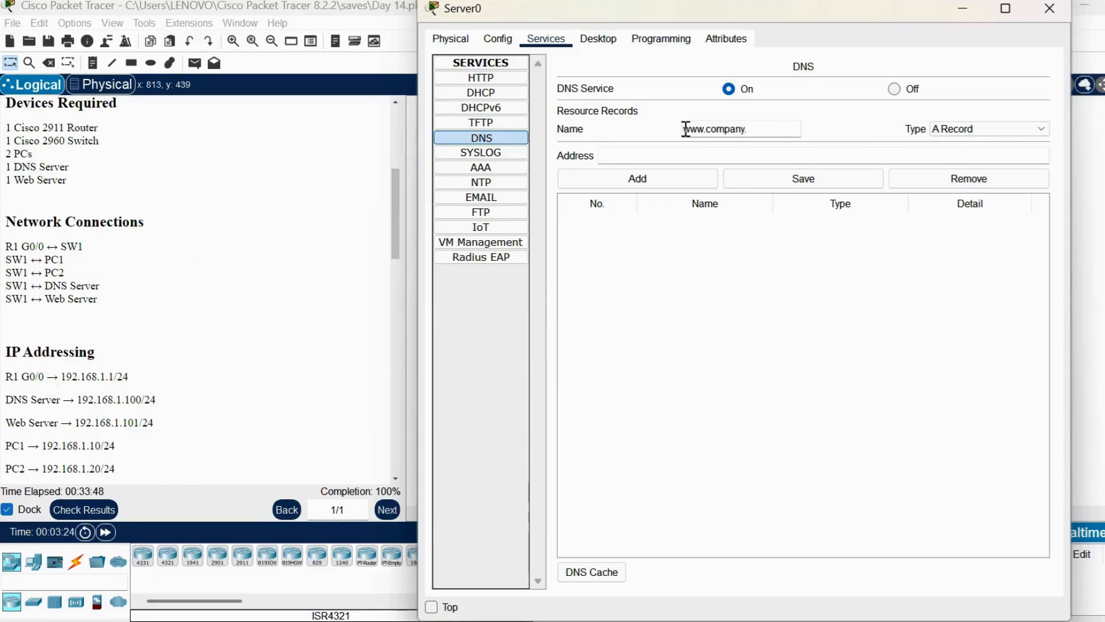
{"action": "type", "text": "com"}
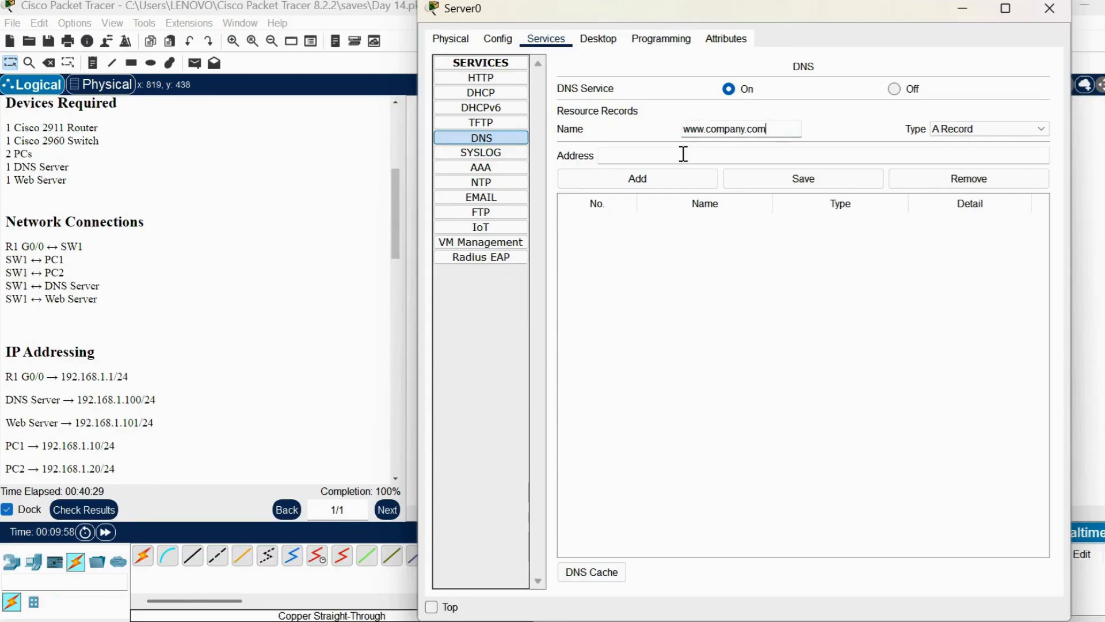
{"action": "left_click", "coordinate": [682, 154]}
{"action": "type", "text": "172.16.10"}
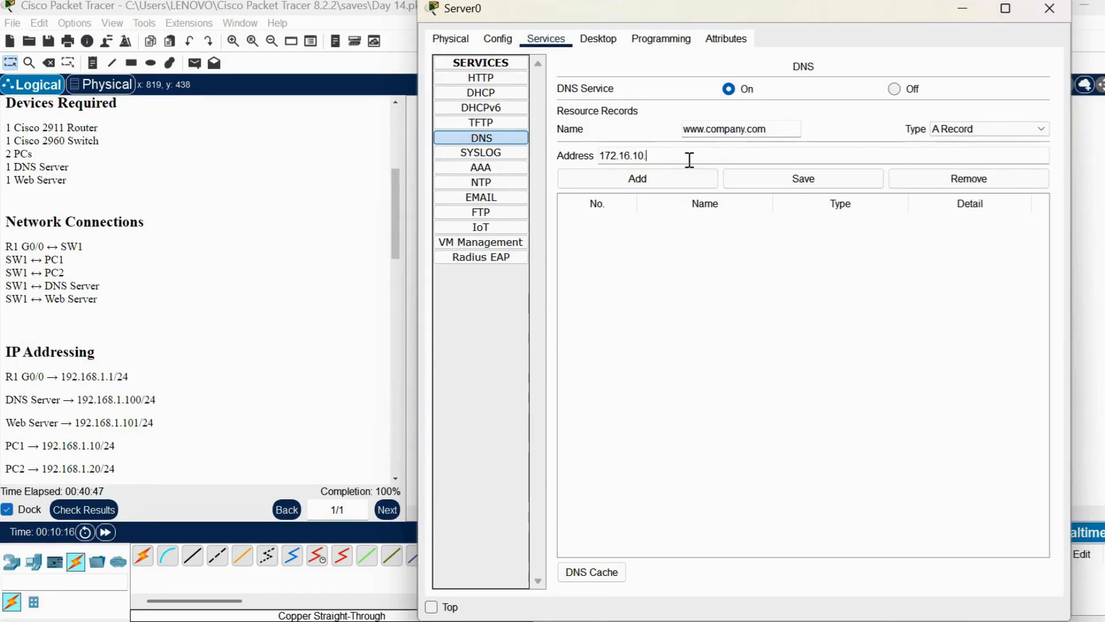
{"action": "type", "text": ".101"}
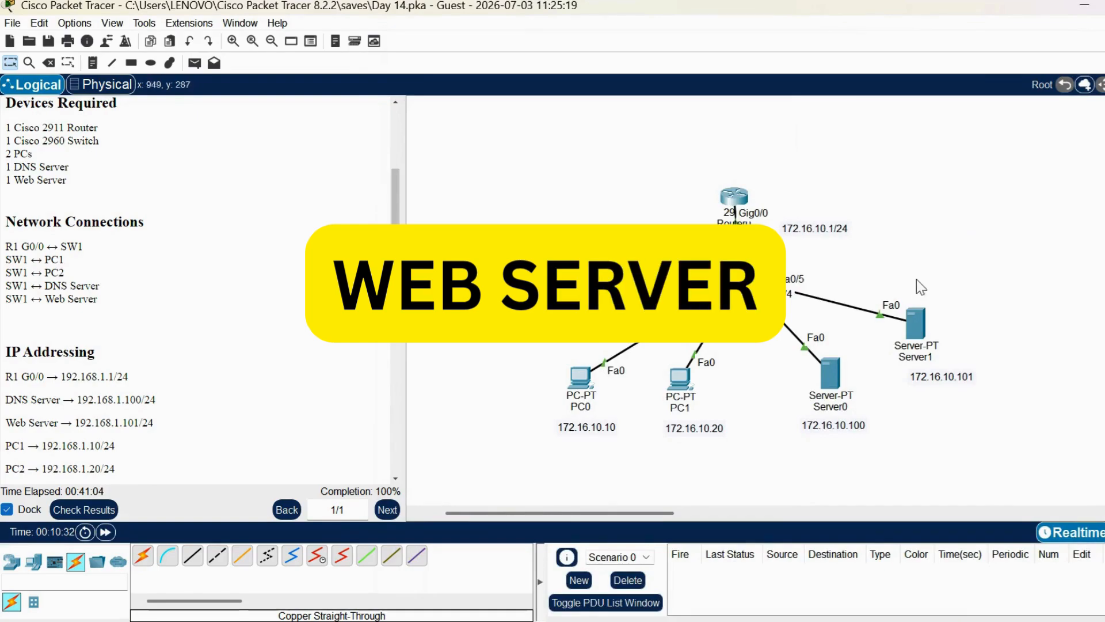
- Assign Server1 the static IPv4 address 172.16.10.101 with subnet mask 255.255.255.0
{"action": "left_click", "coordinate": [914, 324]}
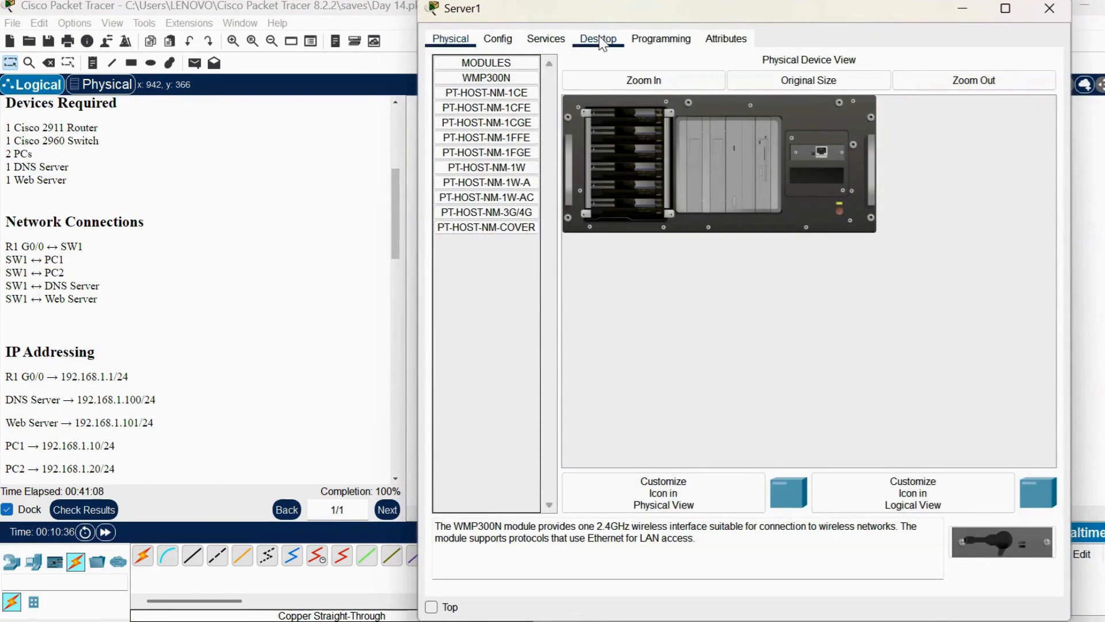
{"action": "left_click", "coordinate": [601, 43]}
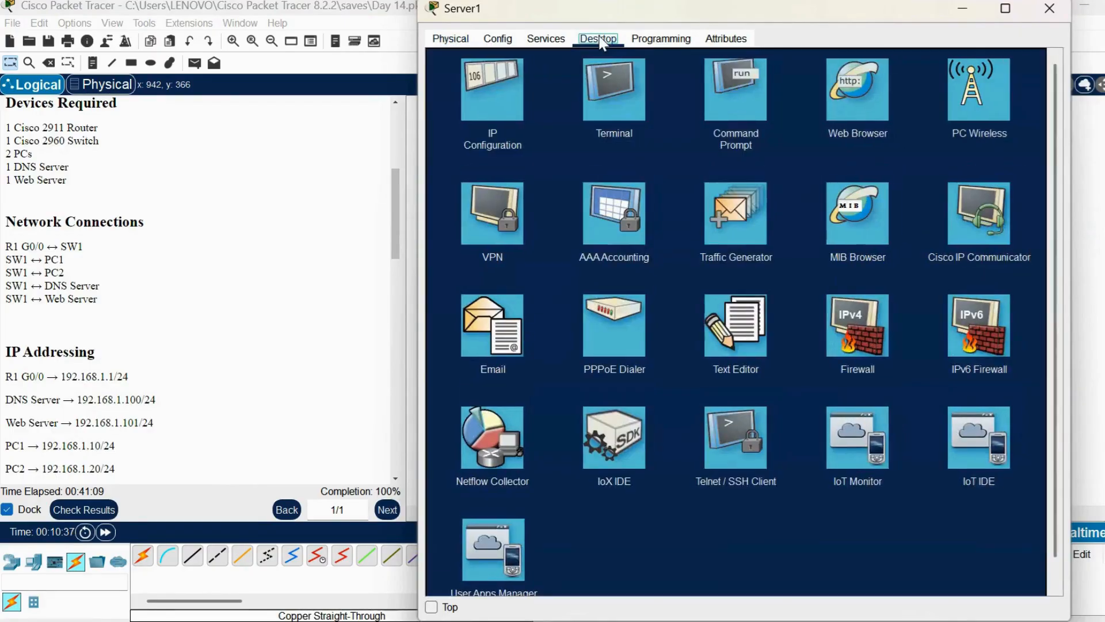
{"action": "left_click", "coordinate": [519, 74]}
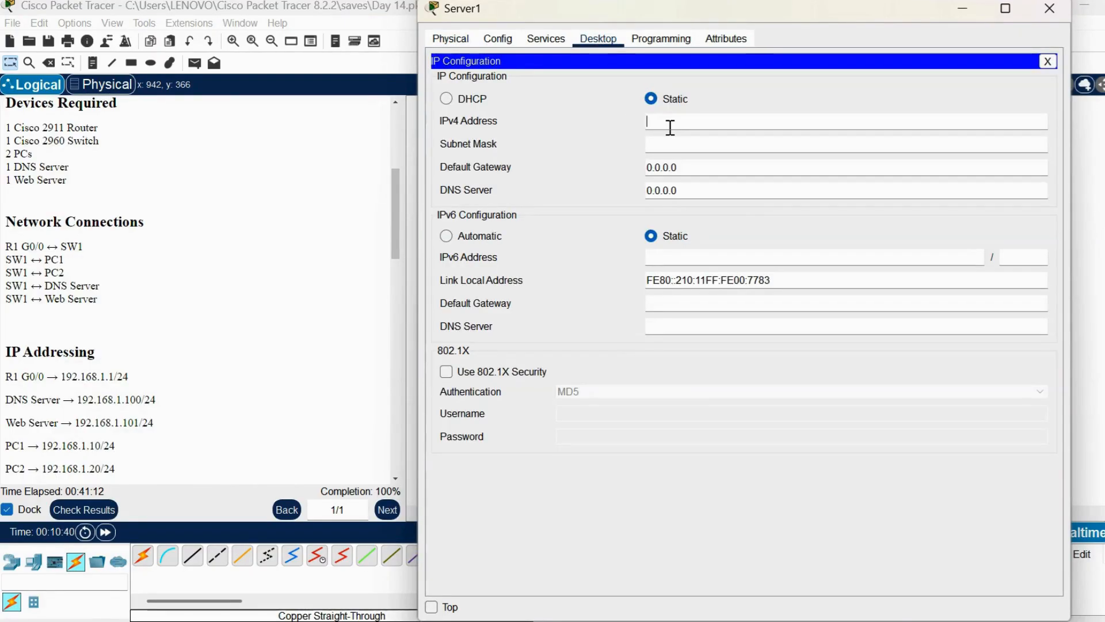
{"action": "type", "text": "172.16.10.101"}
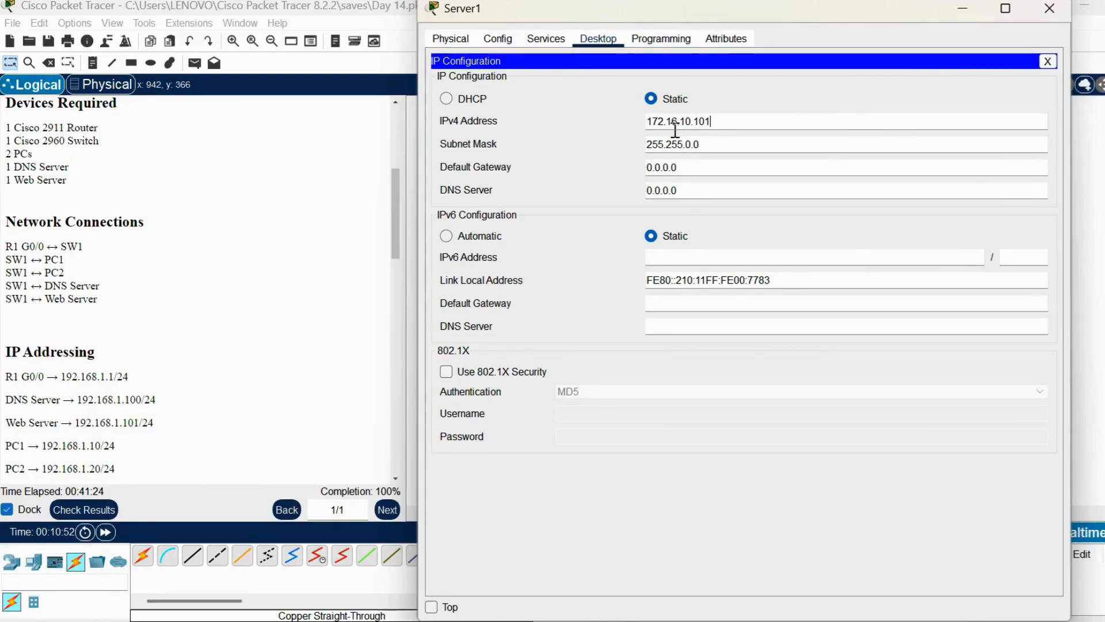
{"action": "left_click", "coordinate": [713, 144]}
{"action": "key", "text": "BackSpace"}
{"action": "key", "text": "BackSpace"}
{"action": "key", "text": "BackSpace"}
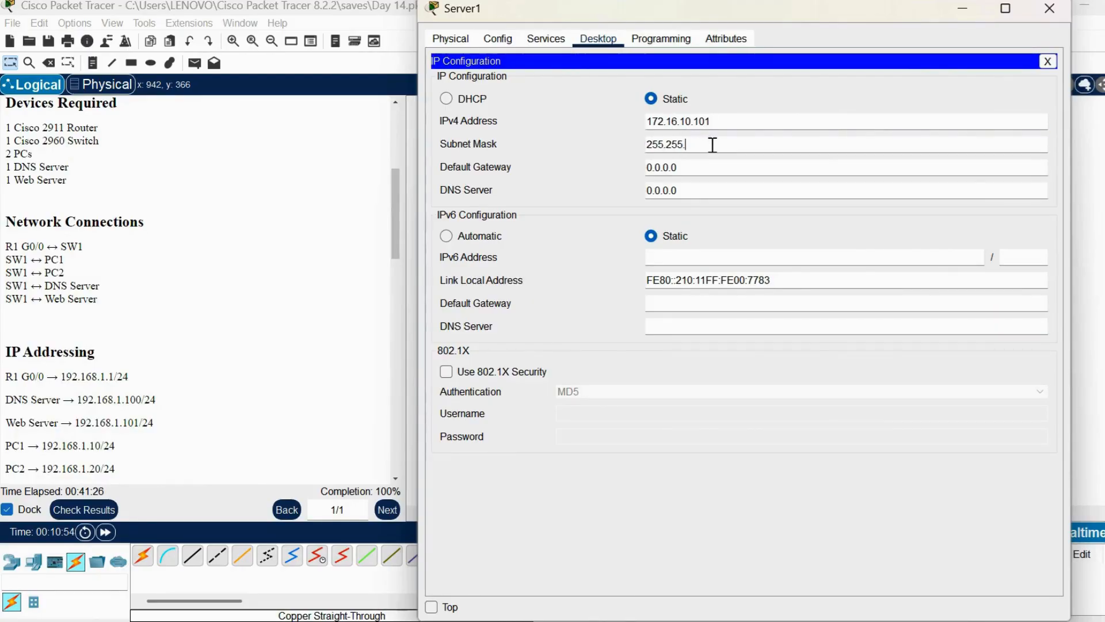
{"action": "type", "text": "255."}
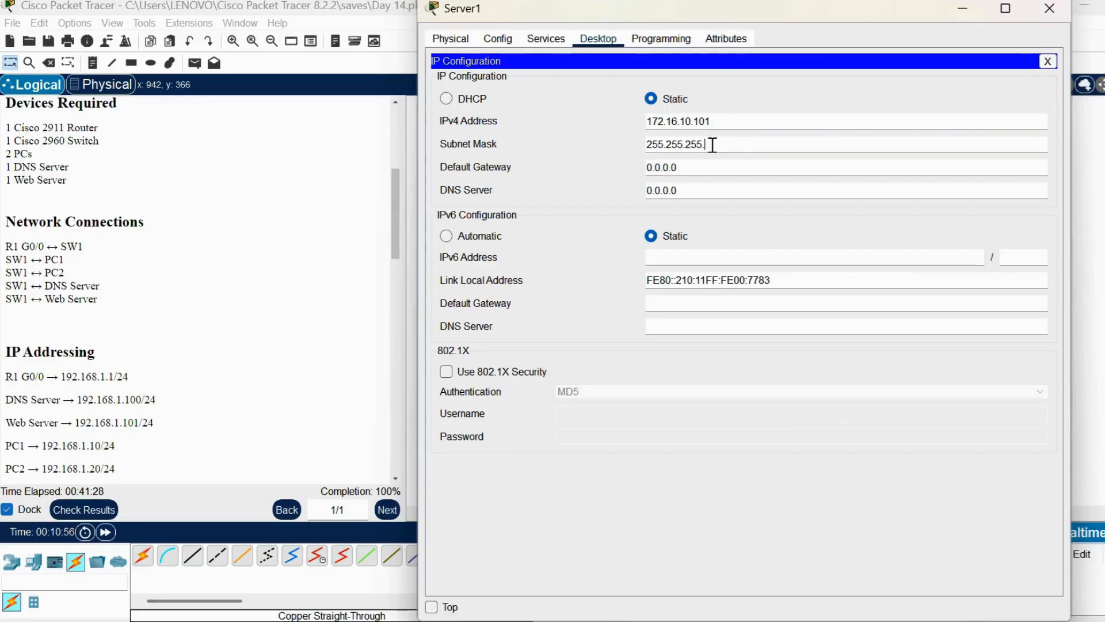
{"action": "type", "text": "0"}
- Set Server1's default gateway to 172.16.10.1 and close its IP configuration
{"action": "left_click", "coordinate": [681, 168]}
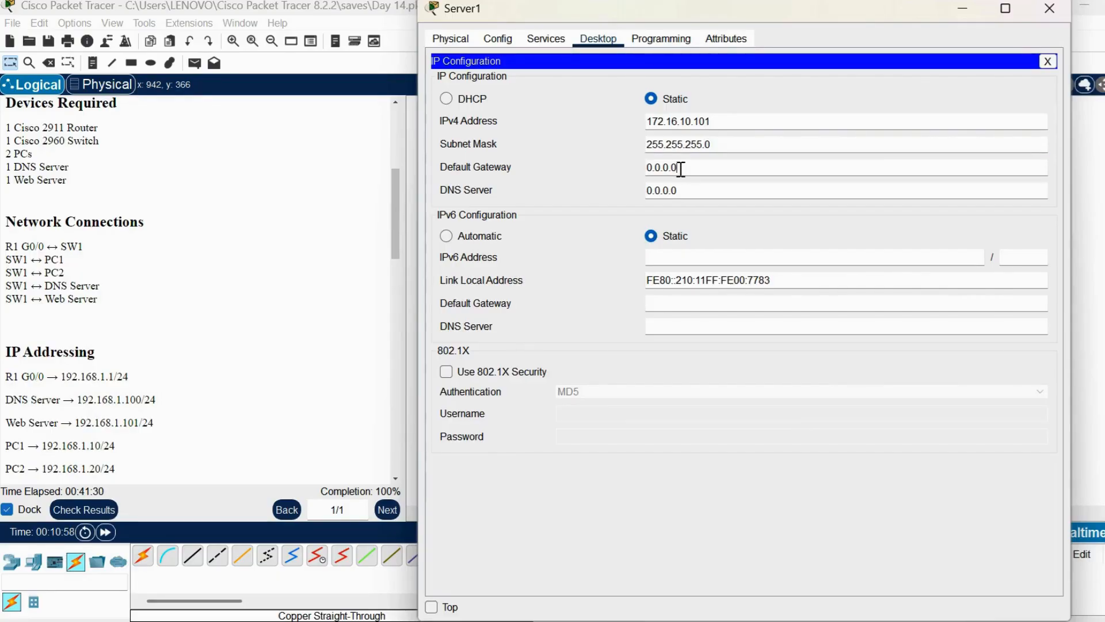
{"action": "key", "text": "BackSpace"}
{"action": "key", "text": "BackSpace"}
{"action": "key", "text": "BackSpace"}
{"action": "key", "text": "BackSpace"}
{"action": "key", "text": "BackSpace"}
{"action": "type", "text": "172.1"}
{"action": "type", "text": "6.10"}
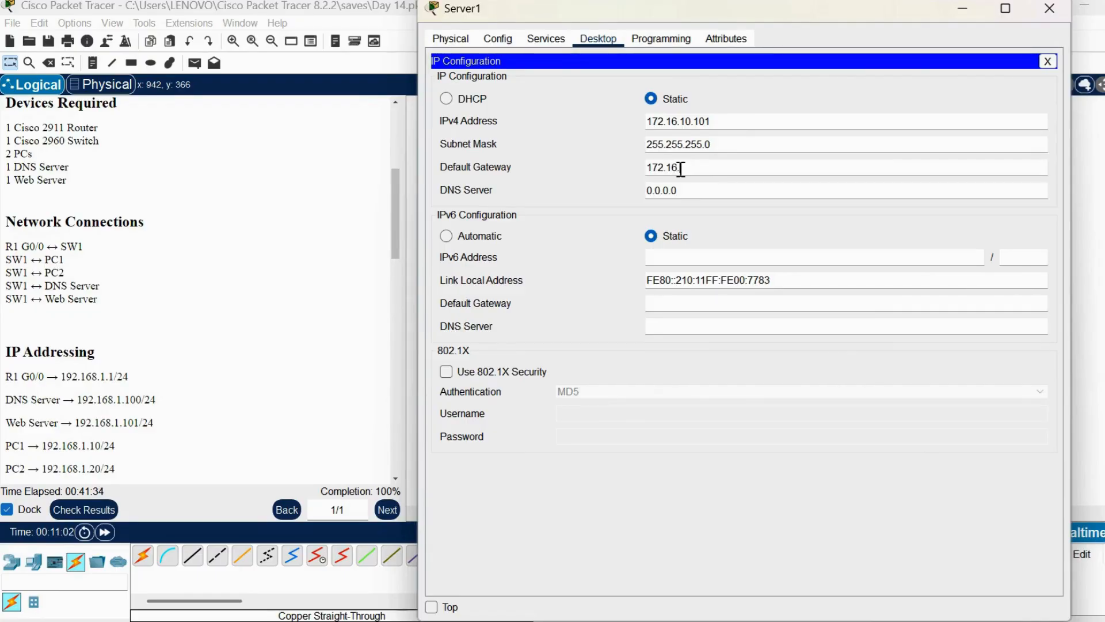
{"action": "type", "text": ".1"}
{"action": "left_click", "coordinate": [1048, 62]}
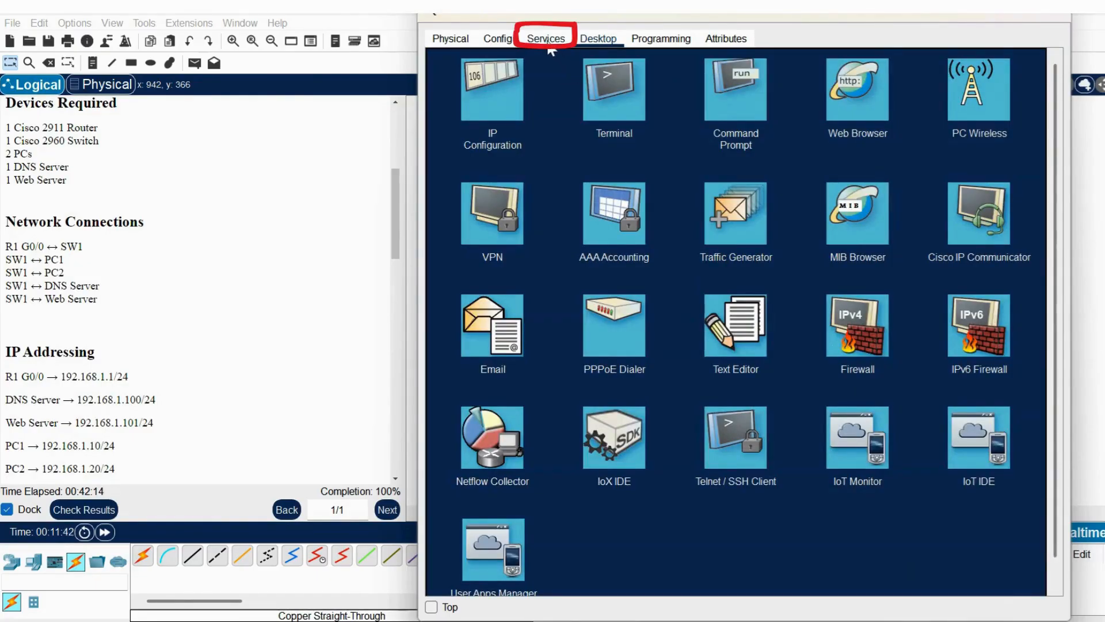
- Turn on both the HTTP and HTTPS services on Server1 and close the server's window
{"action": "left_click", "coordinate": [546, 39]}
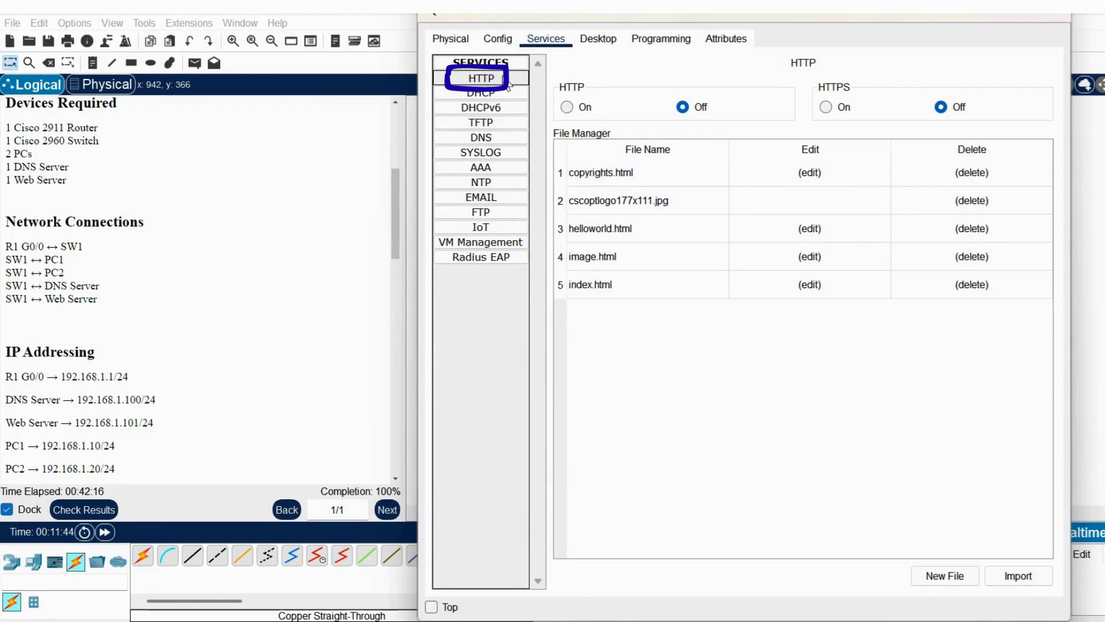
{"action": "left_click", "coordinate": [567, 107]}
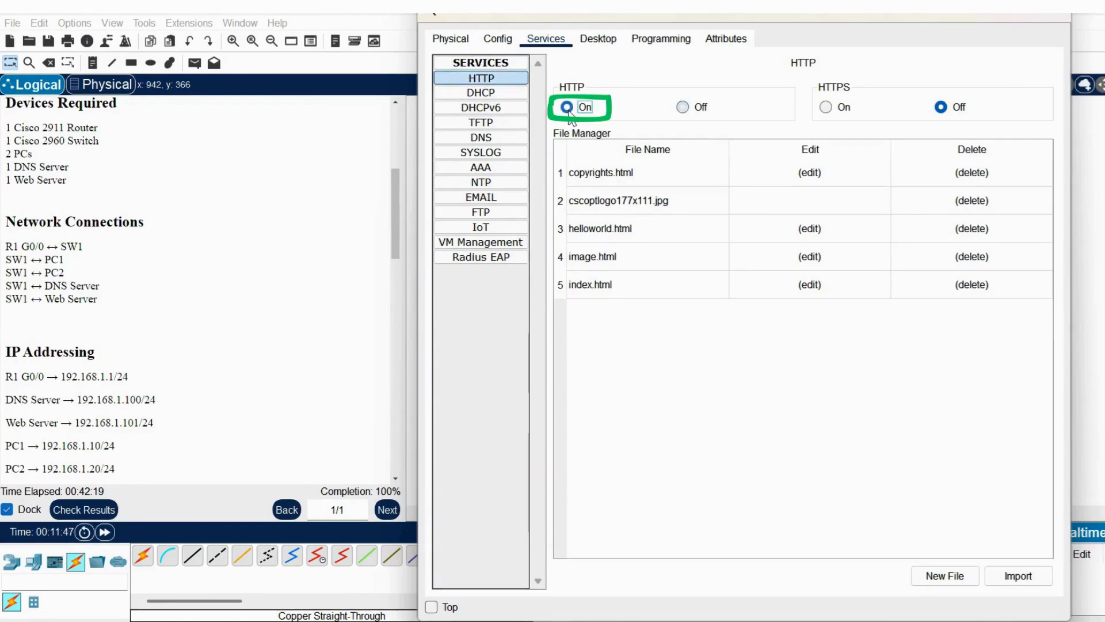
{"action": "left_click", "coordinate": [825, 107]}
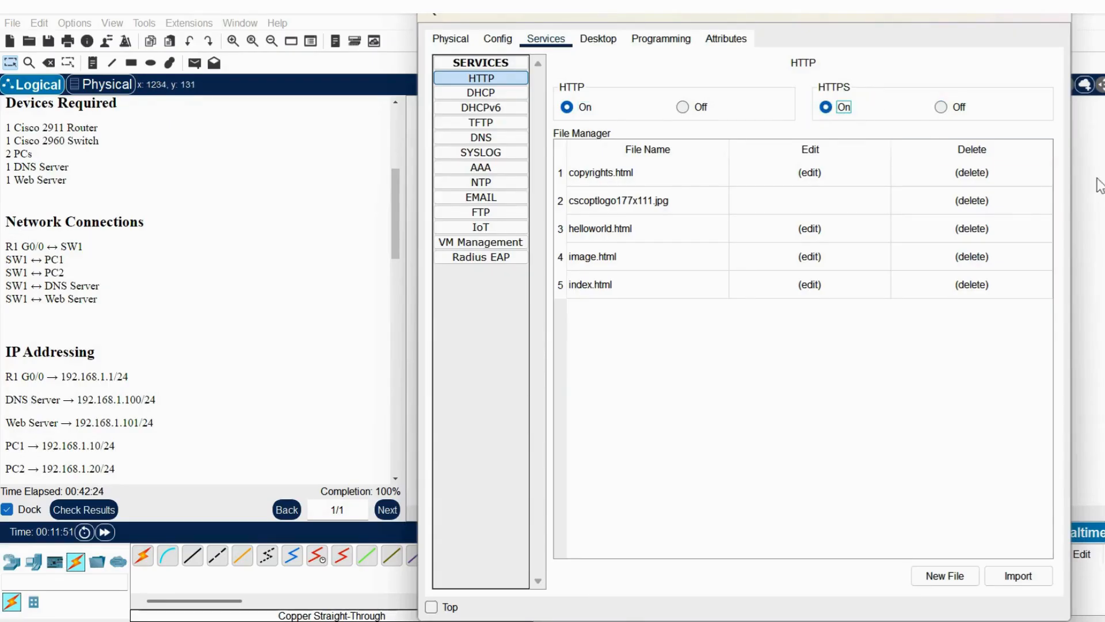
{"action": "left_click", "coordinate": [1055, 7]}
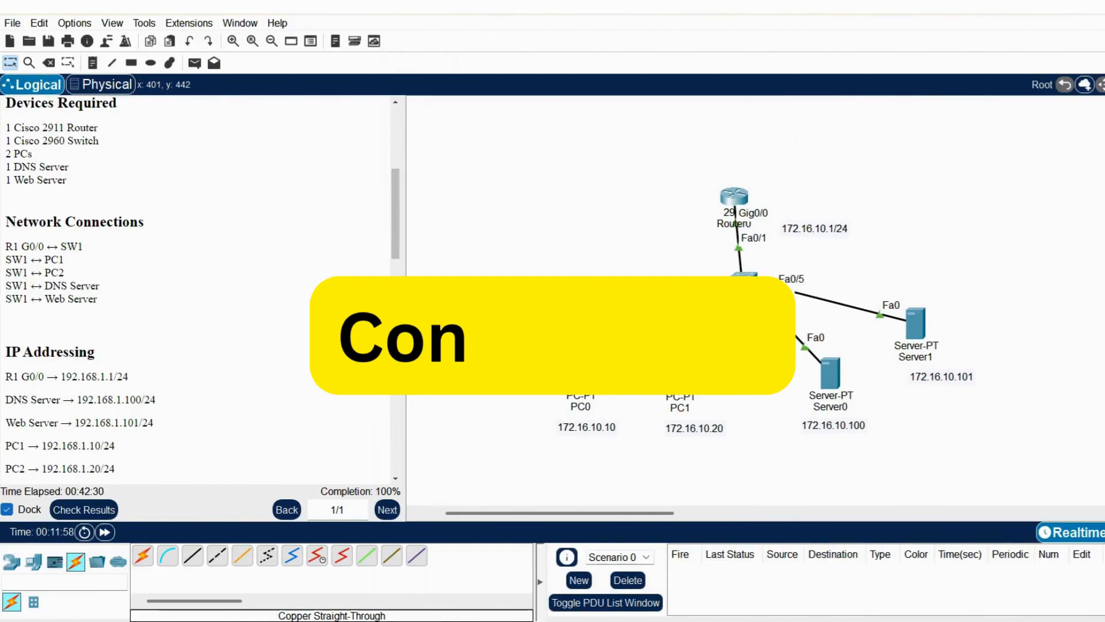
- Assign PC0 the static IPv4 address 172.16.10.10 with subnet mask 255.255.255.0
{"action": "left_click", "coordinate": [580, 374]}
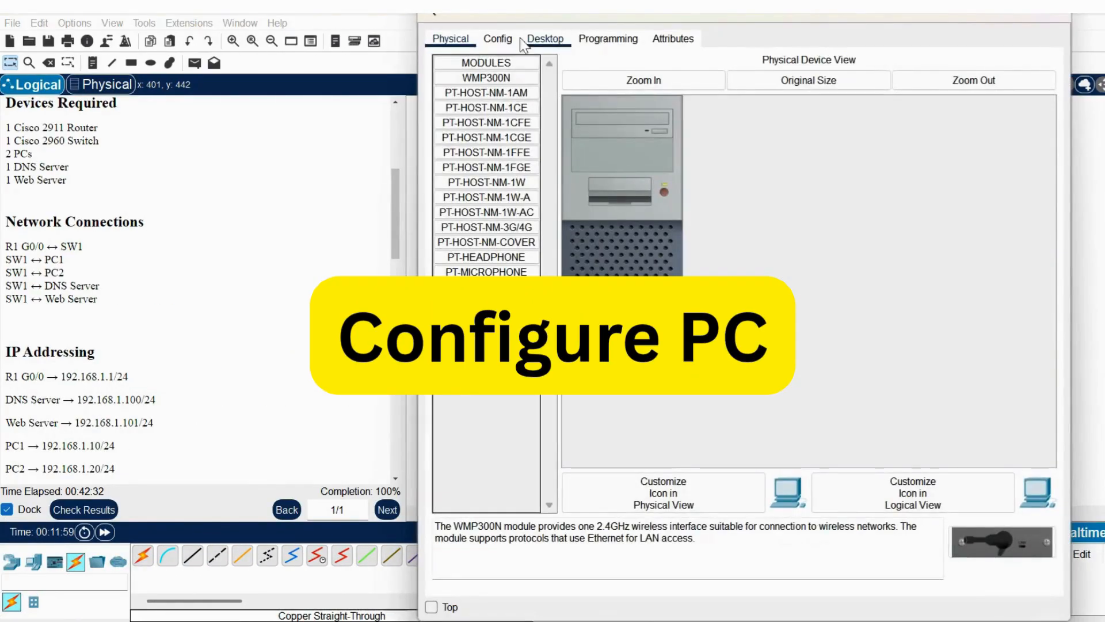
{"action": "left_click", "coordinate": [549, 41]}
{"action": "left_click", "coordinate": [487, 92]}
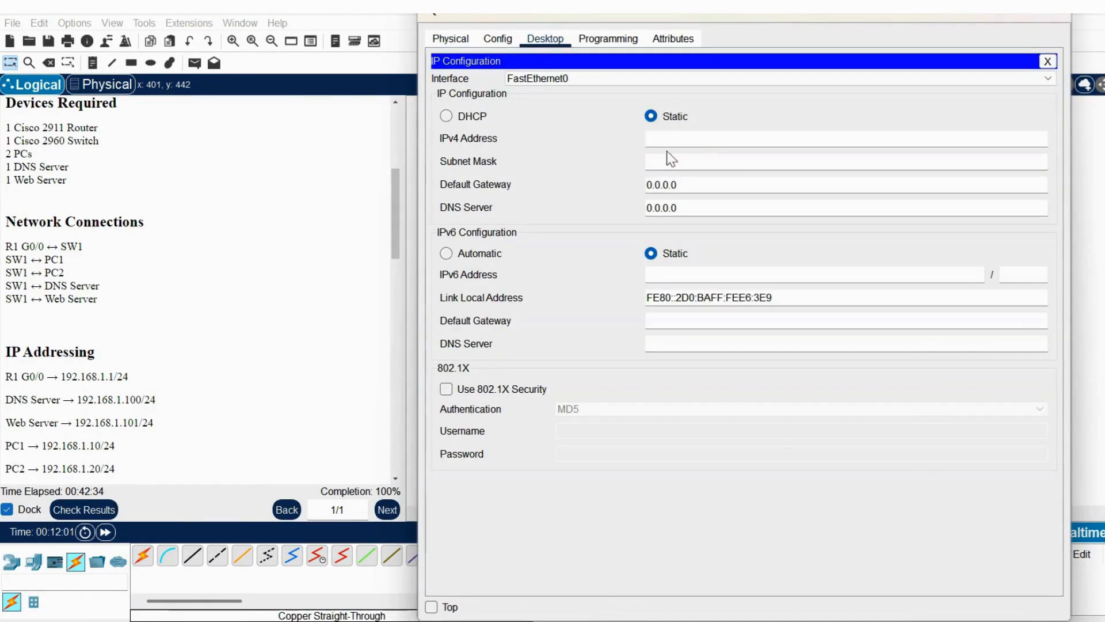
{"action": "type", "text": "172.16.10.10"}
{"action": "key", "text": "Tab"}
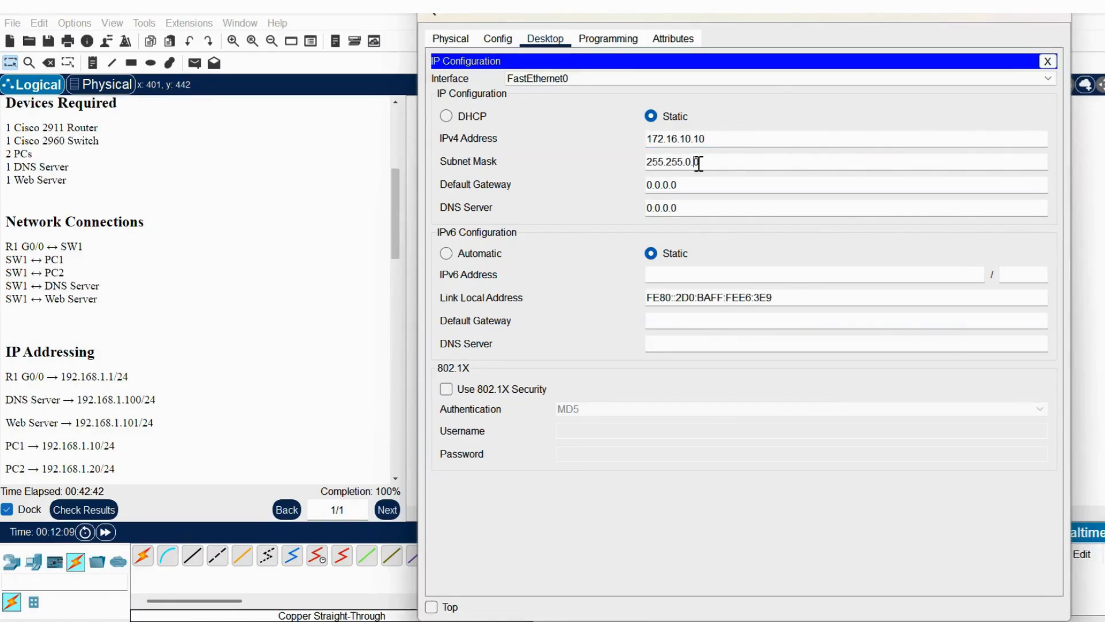
{"action": "key", "text": "BackSpace"}
{"action": "key", "text": "BackSpace"}
{"action": "key", "text": "BackSpace"}
{"action": "type", "text": "255.0"}
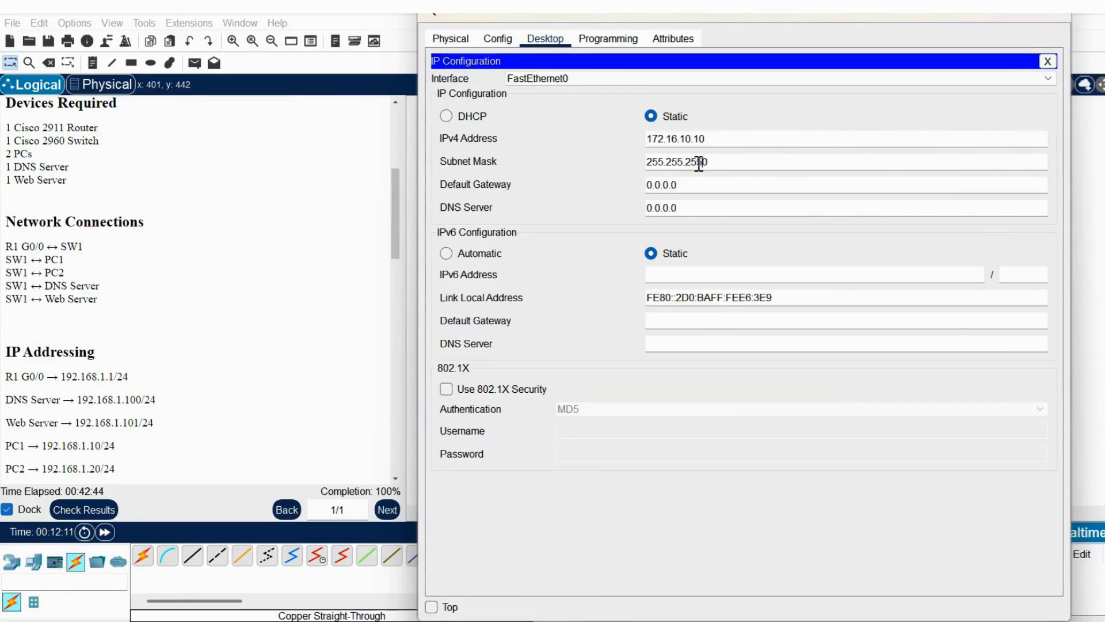
- Set PC0's default gateway to 172.16.10.1
{"action": "left_click", "coordinate": [702, 182]}
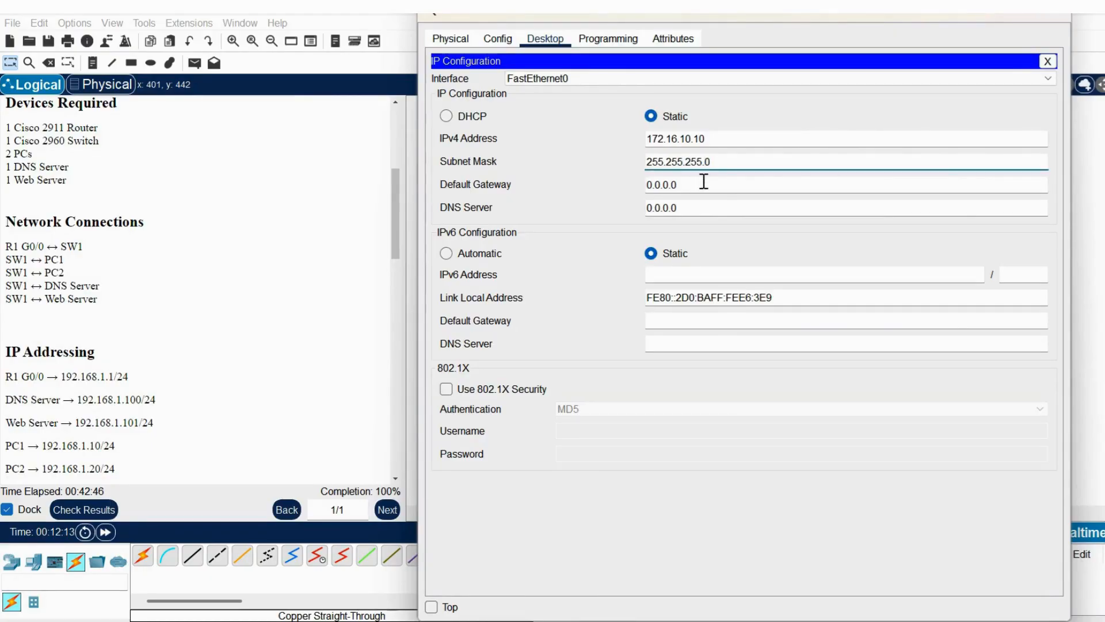
{"action": "key", "text": "BackSpace"}
{"action": "key", "text": "BackSpace"}
{"action": "key", "text": "BackSpace"}
{"action": "key", "text": "BackSpace"}
{"action": "key", "text": "BackSpace"}
{"action": "key", "text": "BackSpace"}
{"action": "key", "text": "BackSpace"}
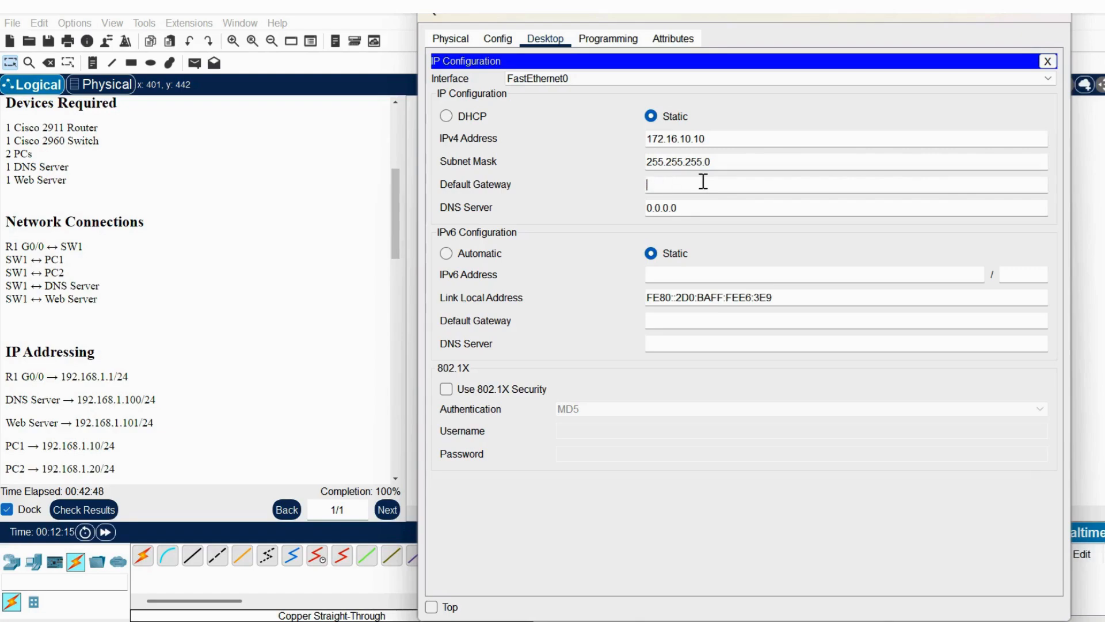
{"action": "type", "text": "172.16.10.1"}
- Set PC0's IPv4 DNS server to 172.16.10.100 and close the PC's configuration window
{"action": "left_click", "coordinate": [693, 207]}
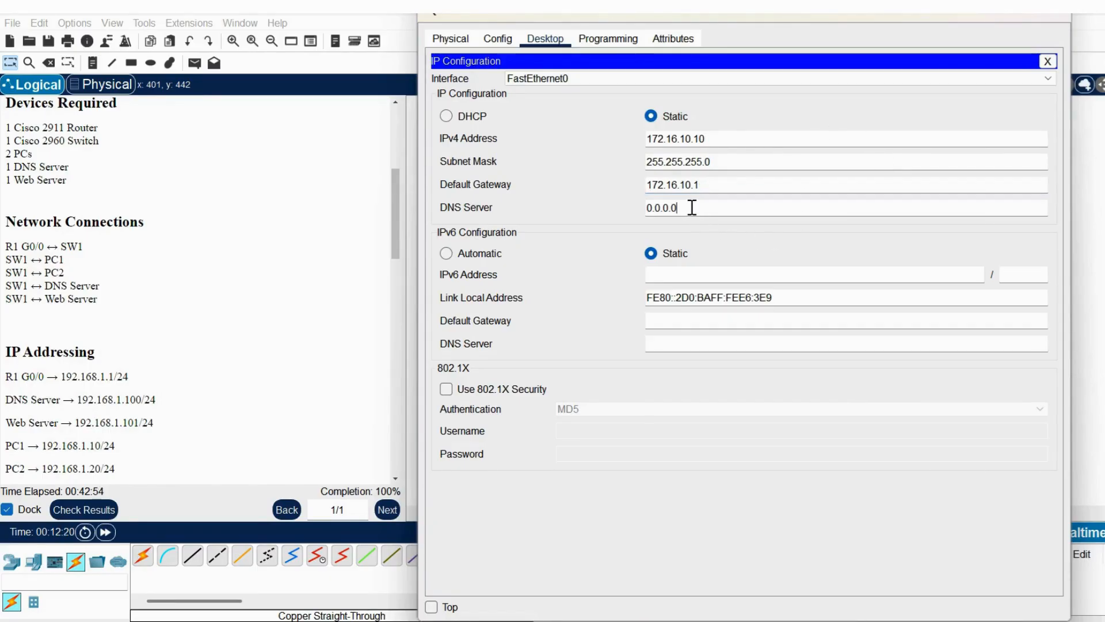
{"action": "key", "text": "BackSpace"}
{"action": "key", "text": "BackSpace"}
{"action": "key", "text": "BackSpace"}
{"action": "key", "text": "BackSpace"}
{"action": "key", "text": "BackSpace"}
{"action": "key", "text": "BackSpace"}
{"action": "key", "text": "BackSpace"}
{"action": "type", "text": "172.16.10.100"}
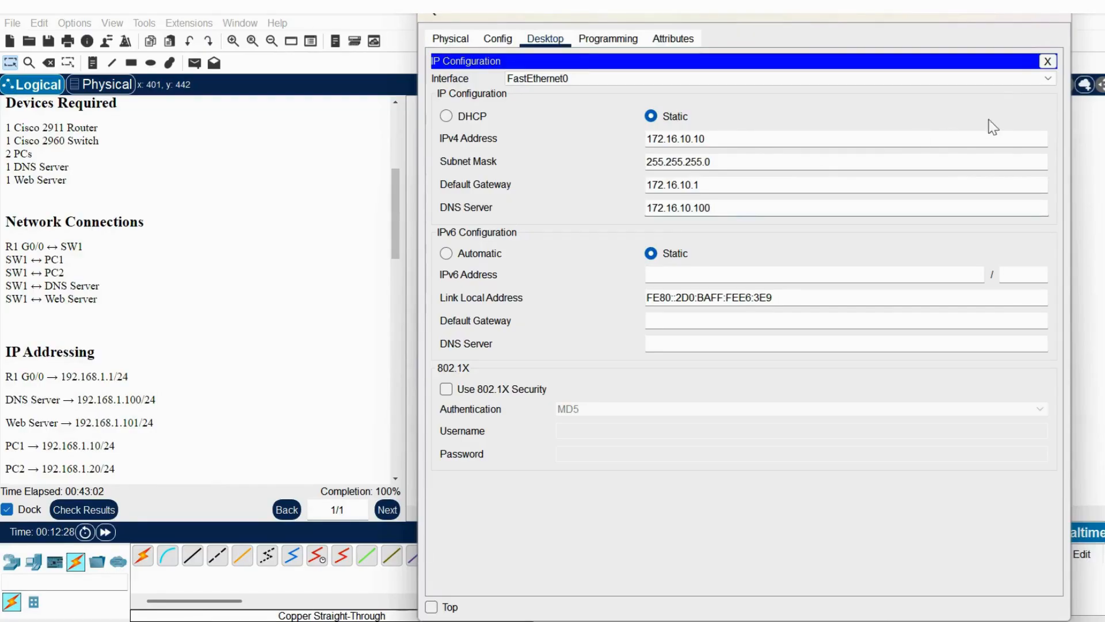
{"action": "left_click", "coordinate": [1048, 61]}
{"action": "left_click", "coordinate": [1059, 6]}
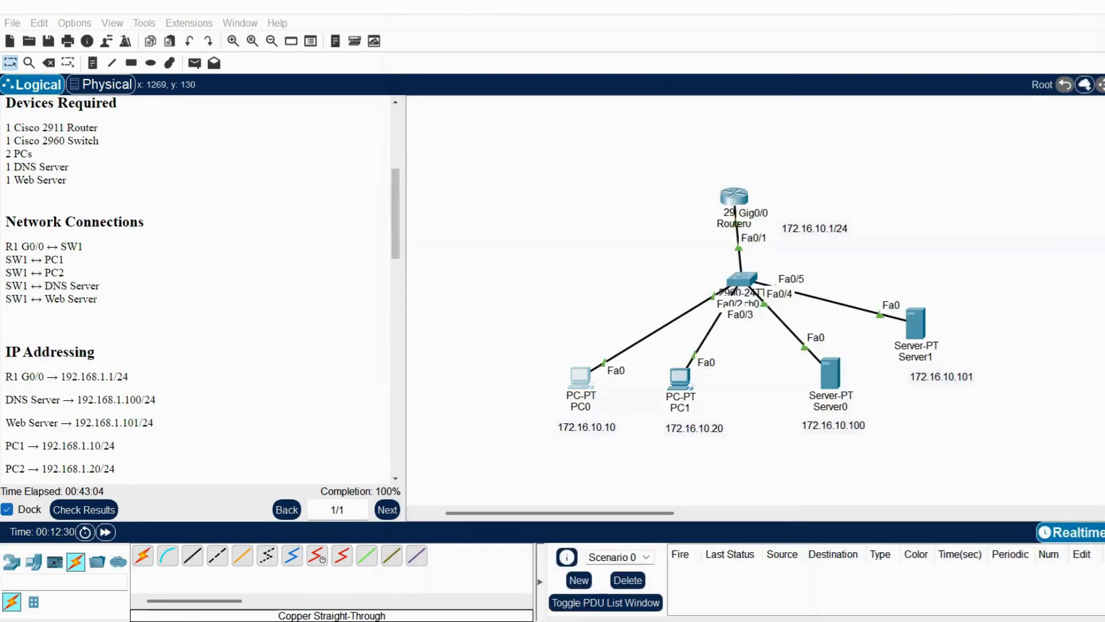
- Assign PC1 the static IPv4 address 172.16.10.20 with subnet mask 255.255.255.0
{"action": "left_click", "coordinate": [682, 377]}
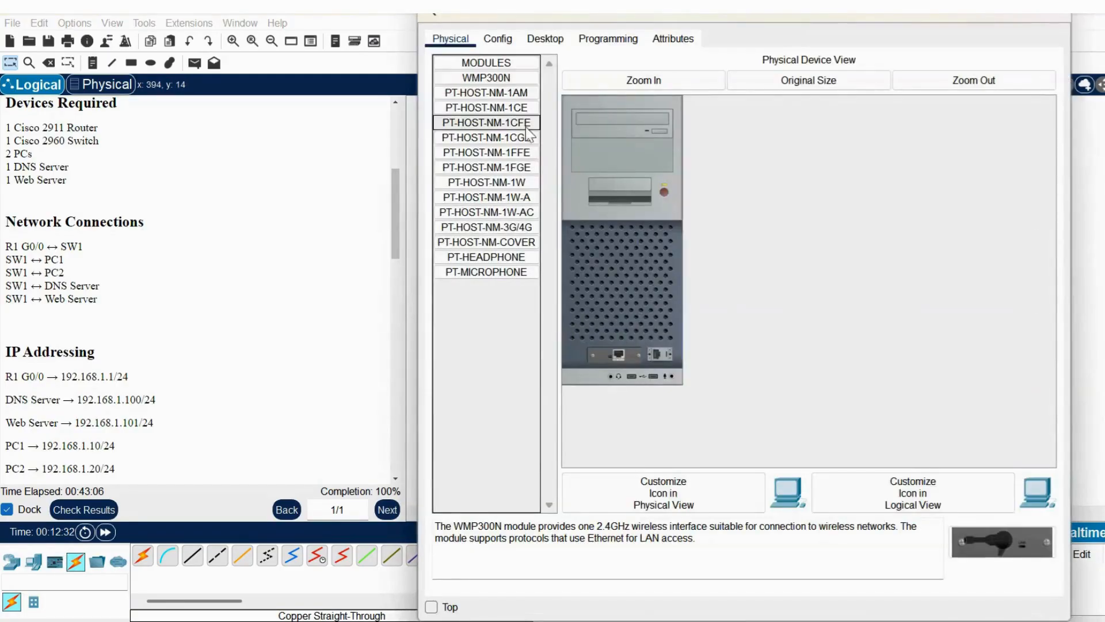
{"action": "left_click", "coordinate": [547, 39]}
{"action": "left_click", "coordinate": [491, 108]}
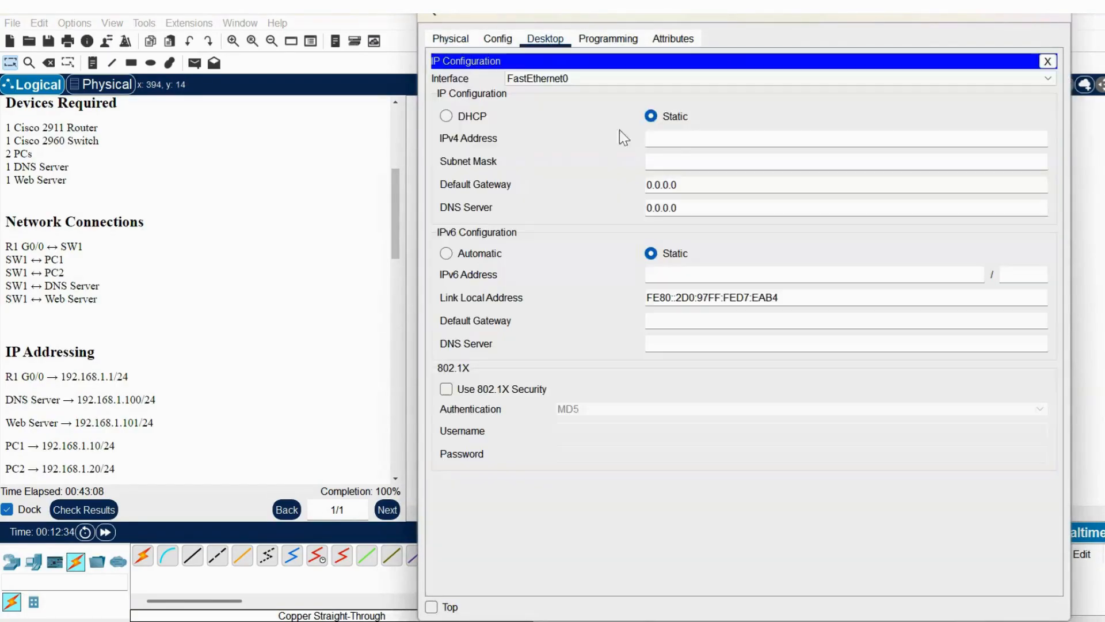
{"action": "left_click", "coordinate": [666, 140]}
{"action": "type", "text": "172.16.1"}
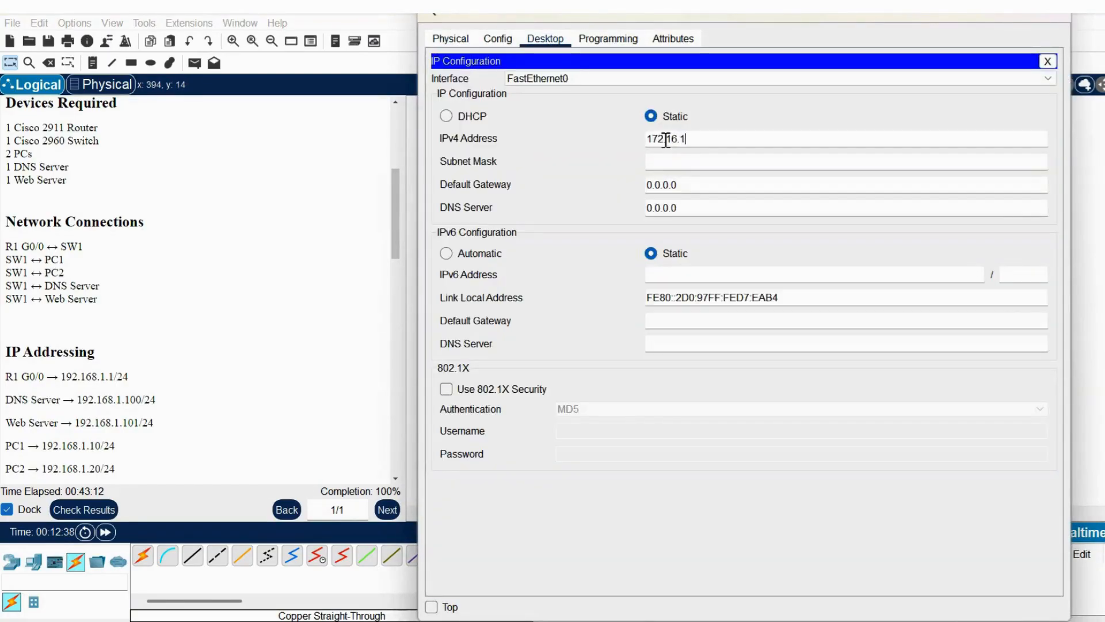
{"action": "type", "text": "0.20"}
{"action": "key", "text": "Tab"}
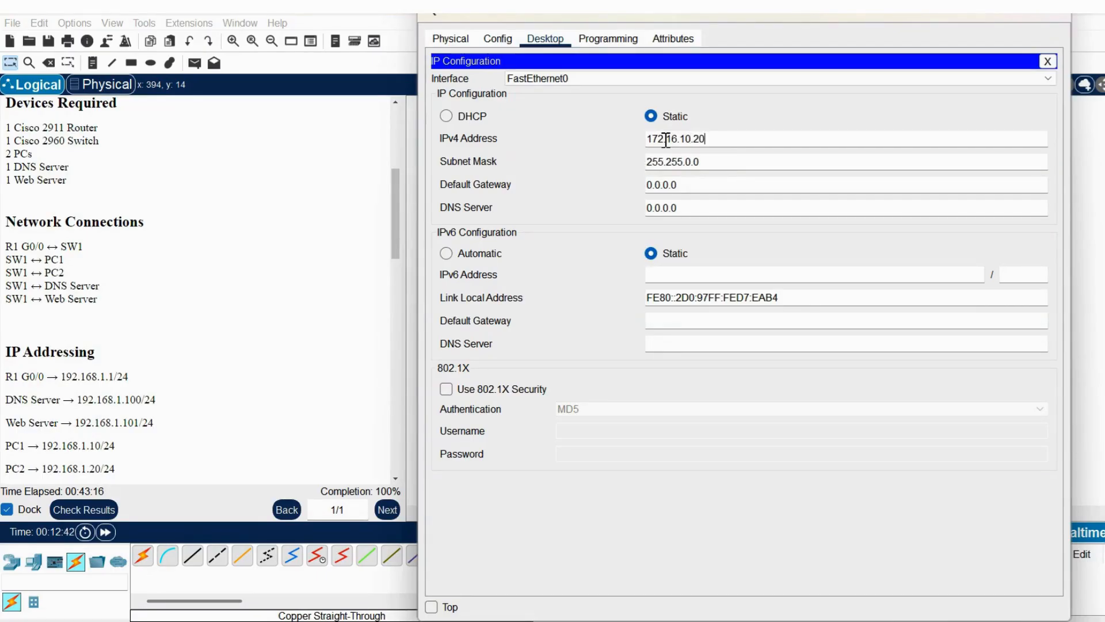
{"action": "left_click", "coordinate": [724, 161]}
{"action": "key", "text": "BackSpace"}
{"action": "key", "text": "BackSpace"}
{"action": "key", "text": "BackSpace"}
{"action": "type", "text": "255.0"}
- Set PC1's default gateway to 172.16.10.1
{"action": "left_click", "coordinate": [713, 185]}
{"action": "key", "text": "BackSpace"}
{"action": "key", "text": "BackSpace"}
{"action": "key", "text": "BackSpace"}
{"action": "key", "text": "BackSpace"}
{"action": "key", "text": "BackSpace"}
{"action": "key", "text": "BackSpace"}
{"action": "key", "text": "BackSpace"}
{"action": "type", "text": "172.16.10.1"}
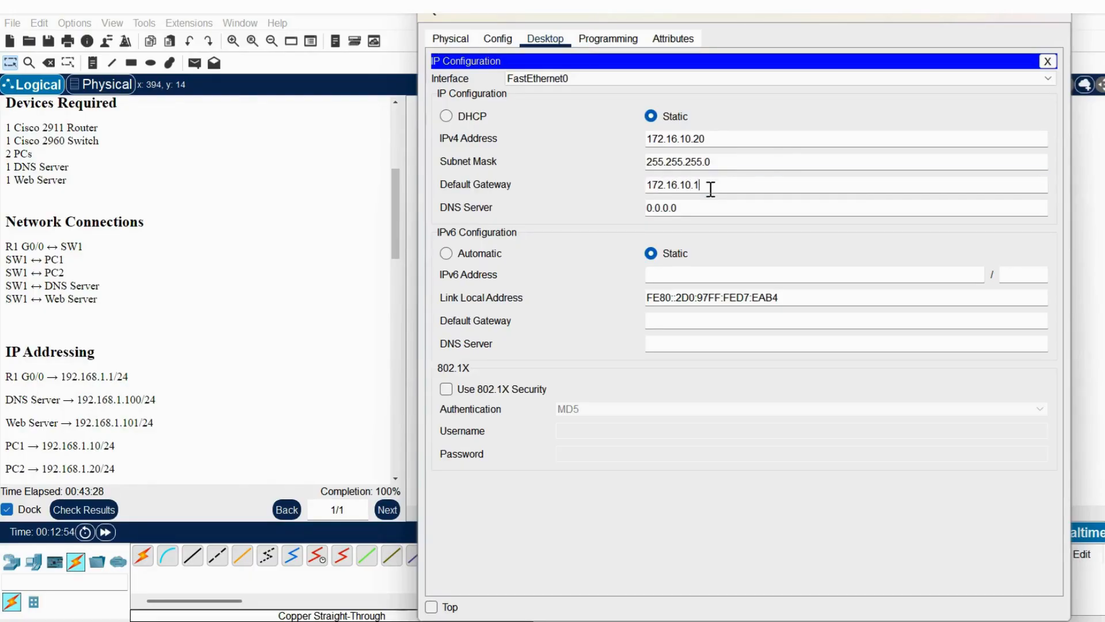
- Set PC1's IPv4 DNS server to 172.16.10.100 and close its IP configuration
{"action": "left_click", "coordinate": [685, 208]}
{"action": "key", "text": "BackSpace"}
{"action": "key", "text": "BackSpace"}
{"action": "key", "text": "BackSpace"}
{"action": "key", "text": "BackSpace"}
{"action": "key", "text": "BackSpace"}
{"action": "key", "text": "BackSpace"}
{"action": "key", "text": "BackSpace"}
{"action": "type", "text": "172.16.10.100"}
{"action": "left_click", "coordinate": [1047, 61]}
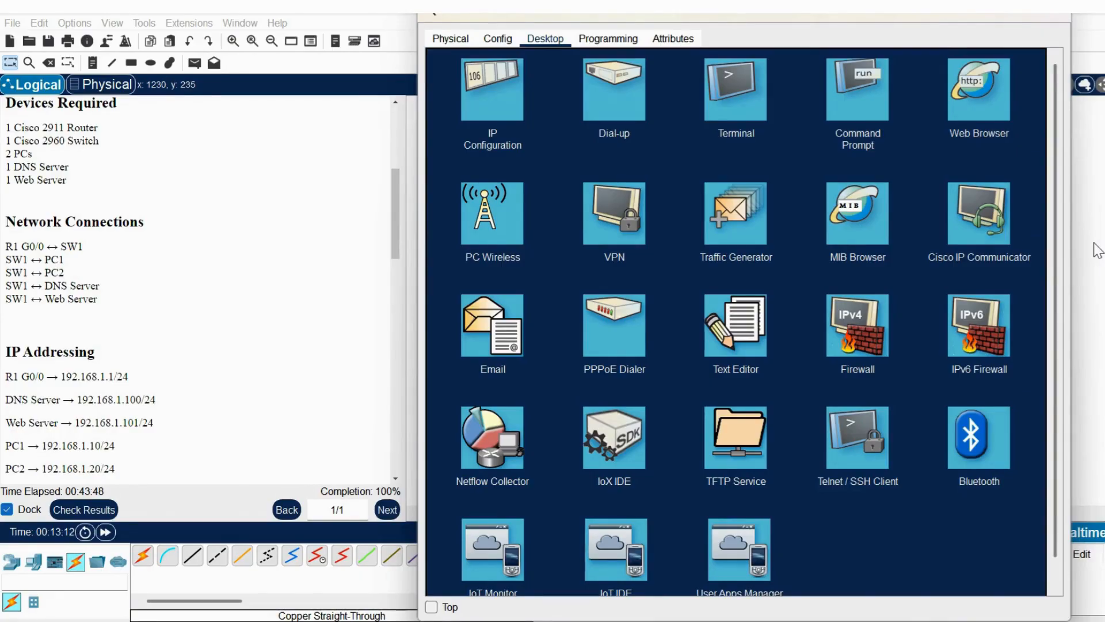
- Ping the default gateway 172.16.10.1 from the PC's command prompt and review the replies
{"action": "left_click", "coordinate": [861, 94]}
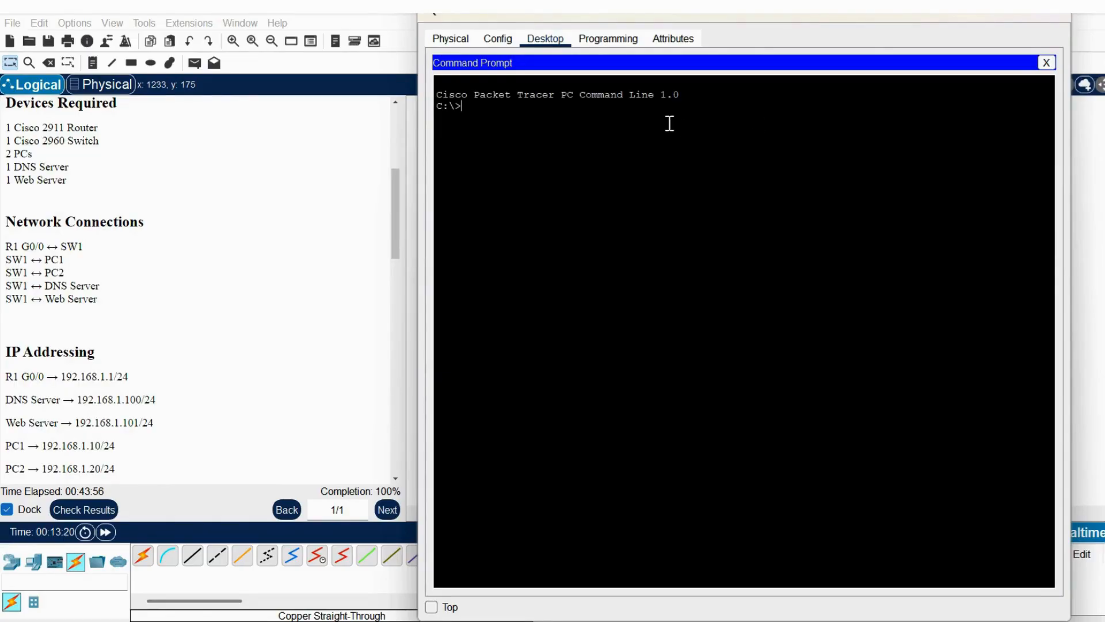
{"action": "type", "text": "ing 172.16"}
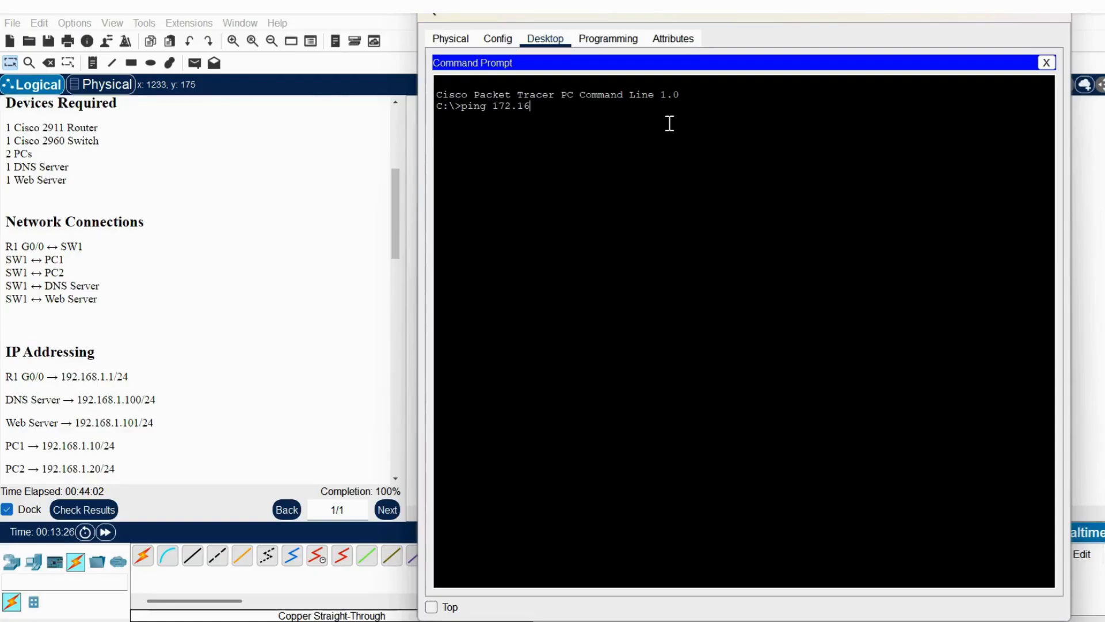
{"action": "type", "text": ".10.1"}
{"action": "key", "text": "Return"}
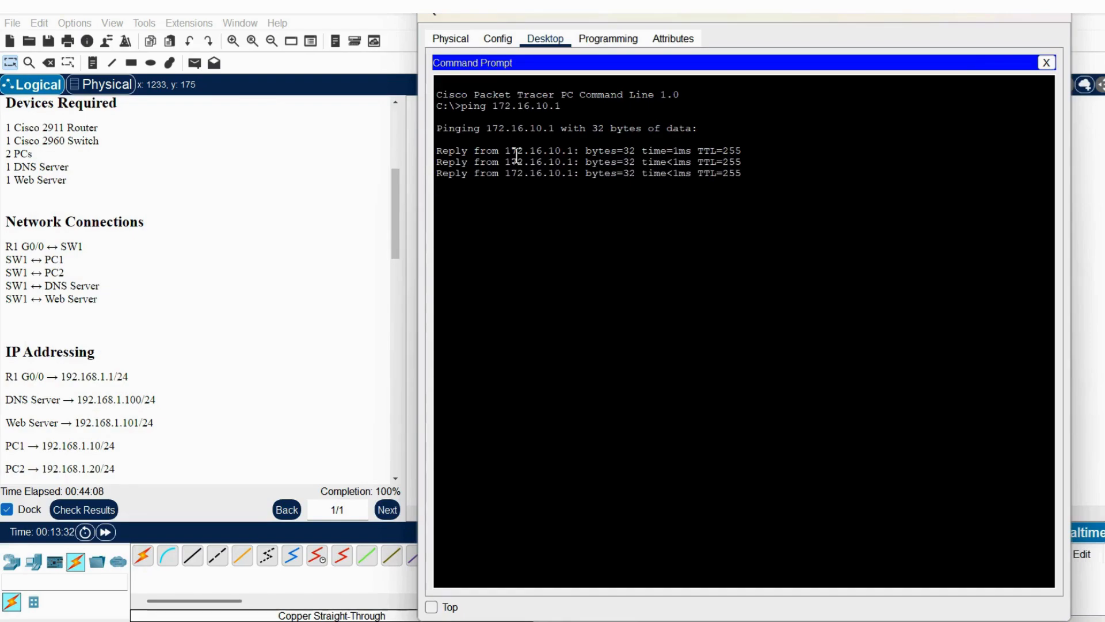
{"action": "left_click_drag", "start_coordinate": [438, 150], "coordinate": [589, 231]}
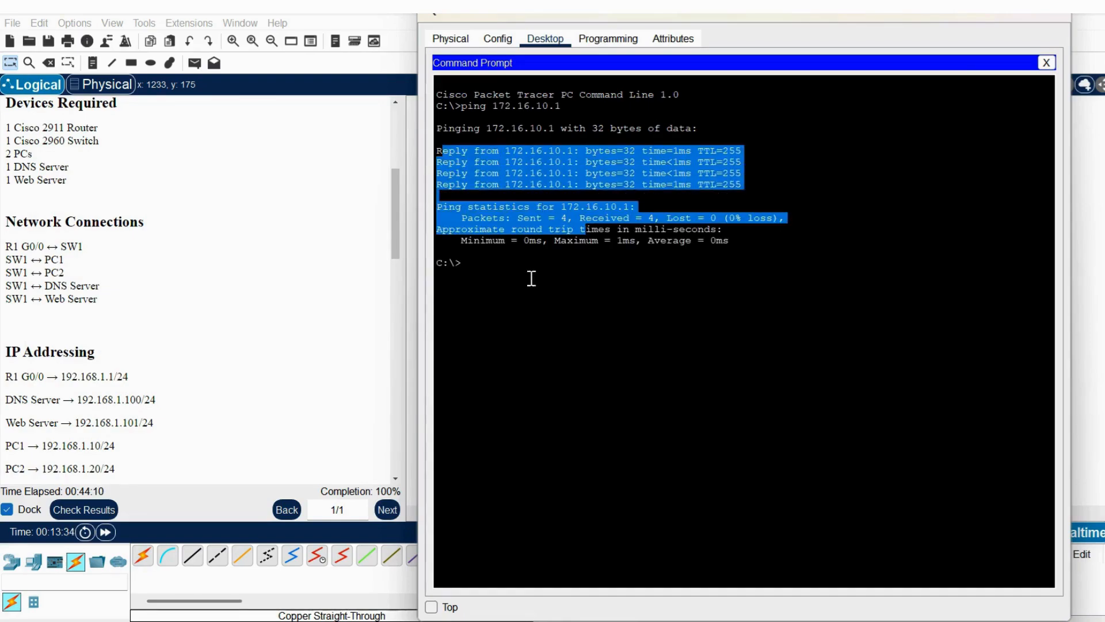
{"action": "left_click", "coordinate": [507, 266]}
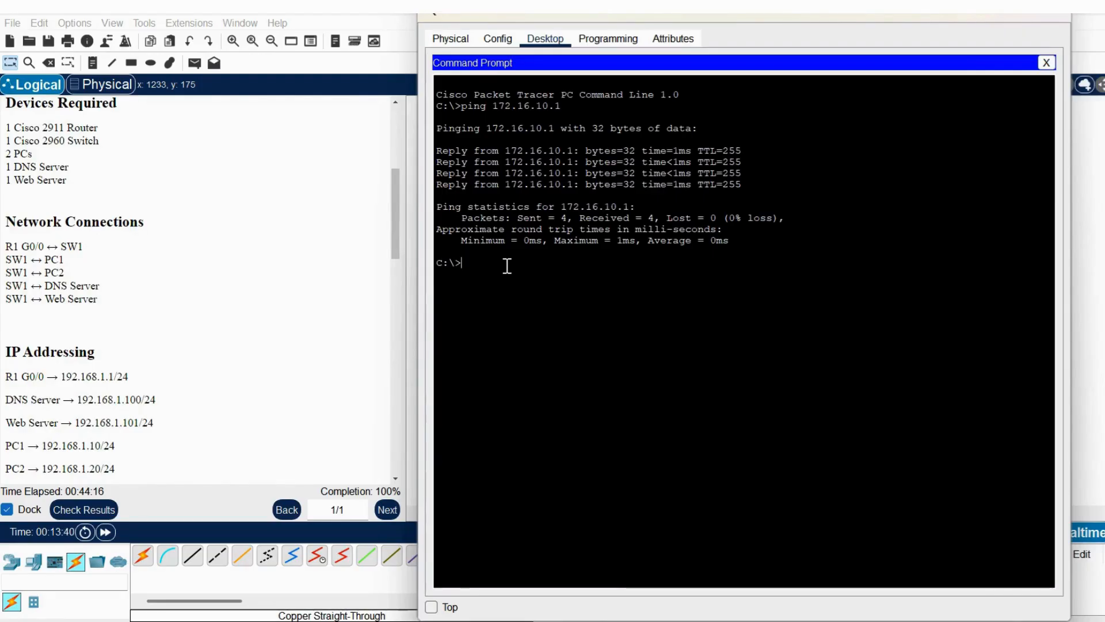
- Ping the DNS server at 172.16.10.100 from the PC and review the replies
{"action": "type", "text": "ping "}
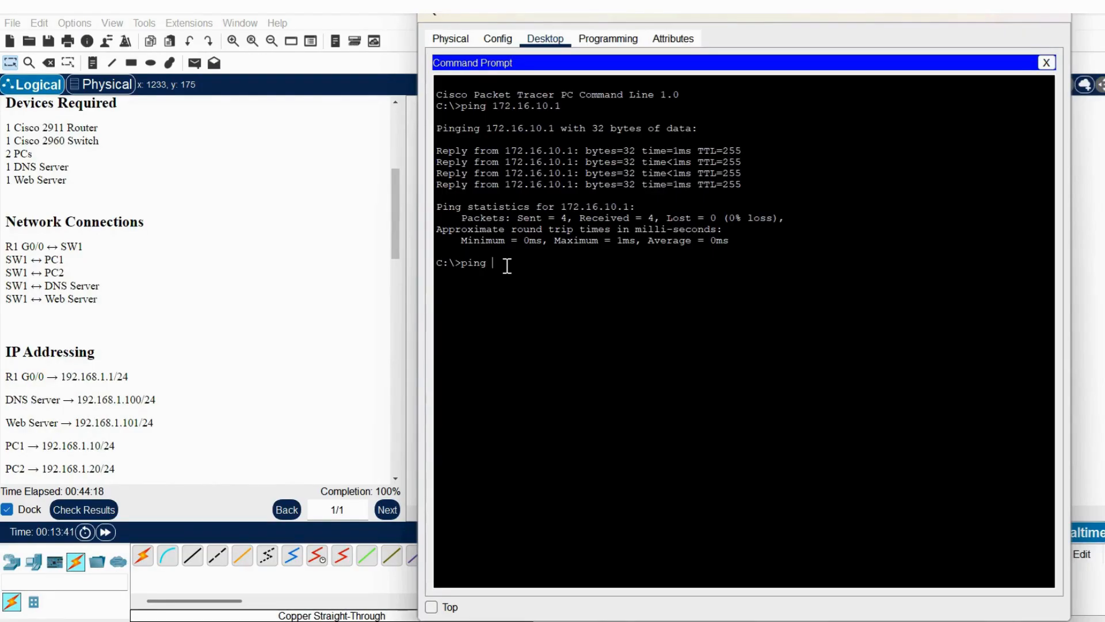
{"action": "type", "text": "172.16.10.100"}
{"action": "key", "text": "Return"}
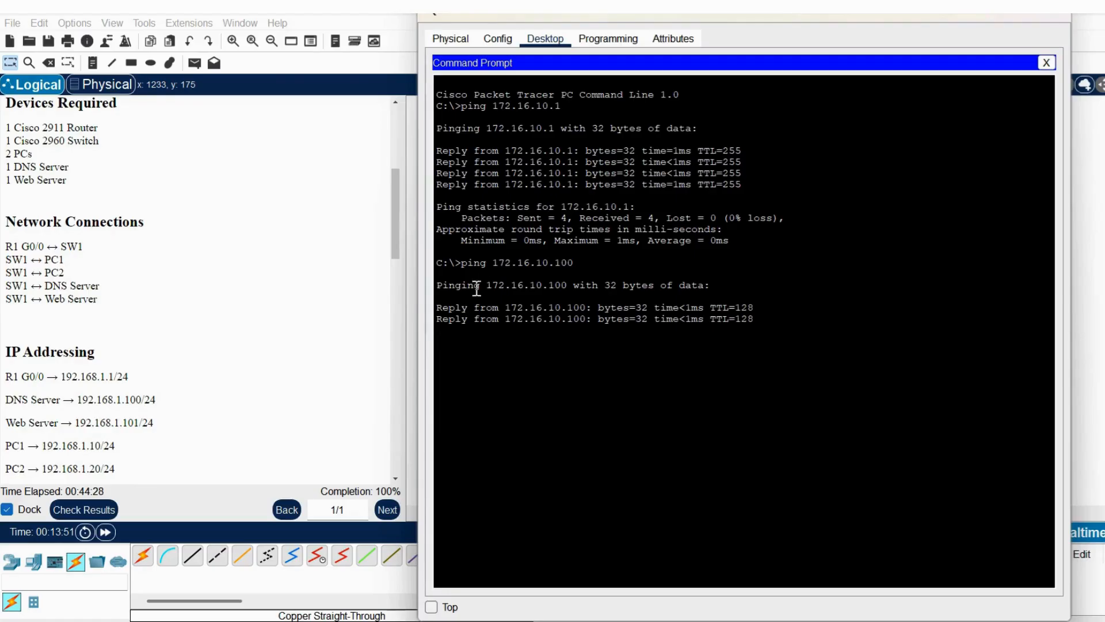
{"action": "left_click_drag", "start_coordinate": [452, 352], "coordinate": [451, 321]}
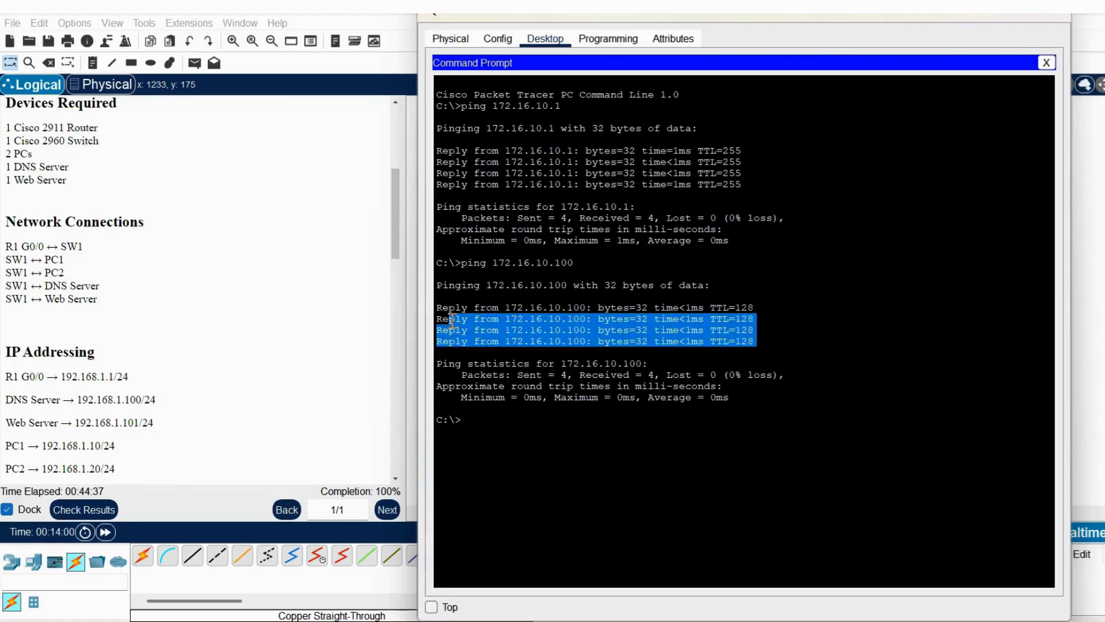
{"action": "left_click", "coordinate": [502, 396]}
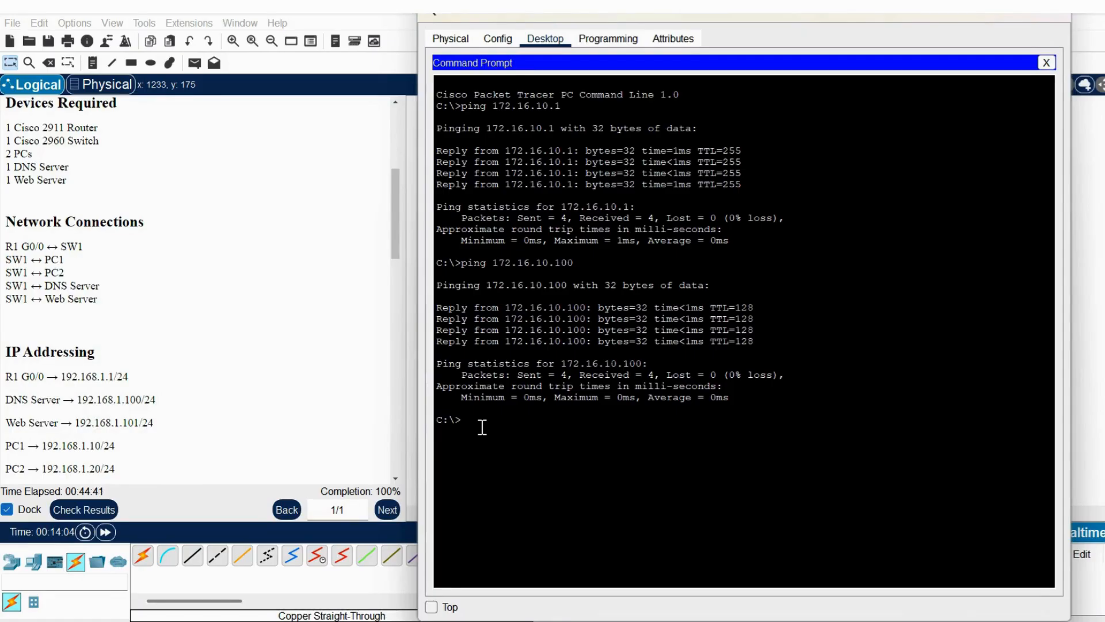
- Ping the web server at 172.16.10.101 from the PC and review the replies
{"action": "type", "text": "ping 172.16.10.1"}
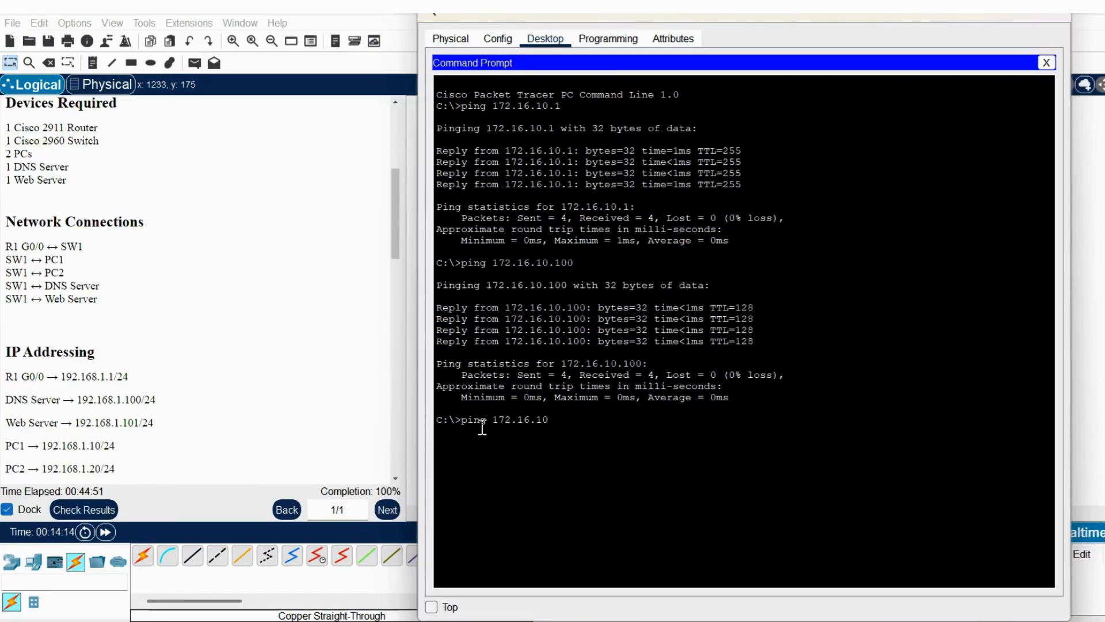
{"action": "type", "text": "01"}
{"action": "key", "text": "Return"}
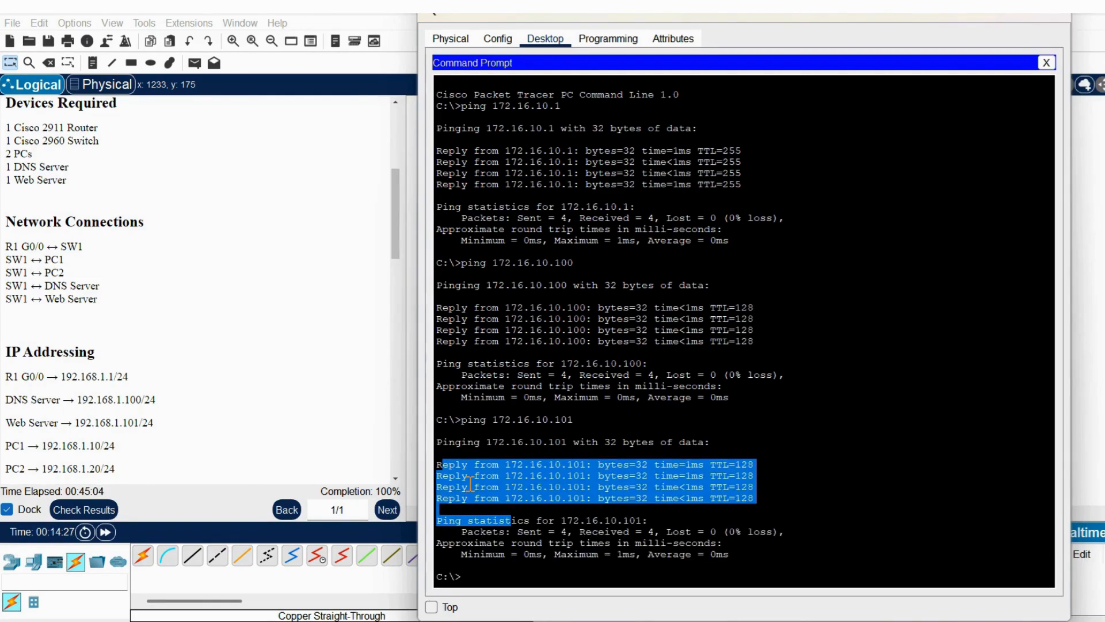
{"action": "left_click", "coordinate": [797, 516]}
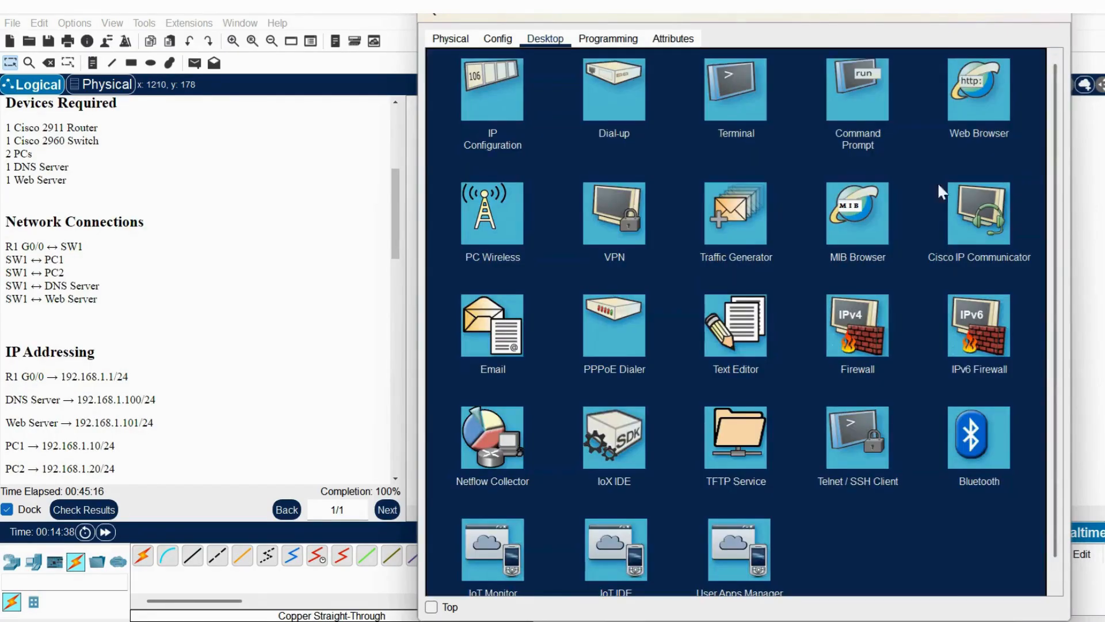
{"action": "left_click", "coordinate": [968, 115]}
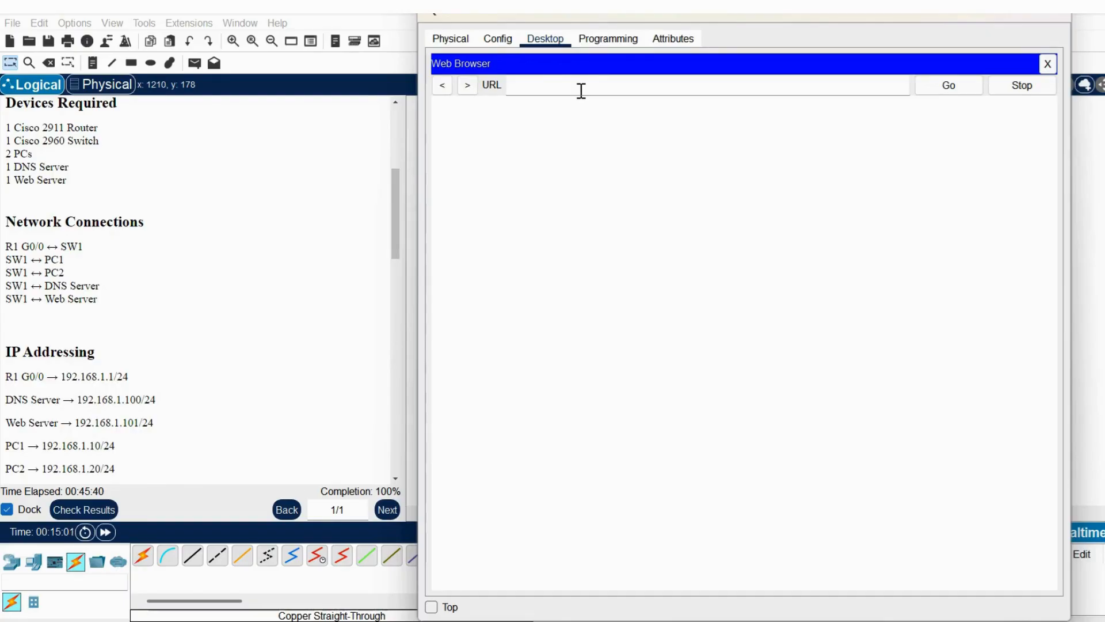
{"action": "type", "text": "www.company.com"}
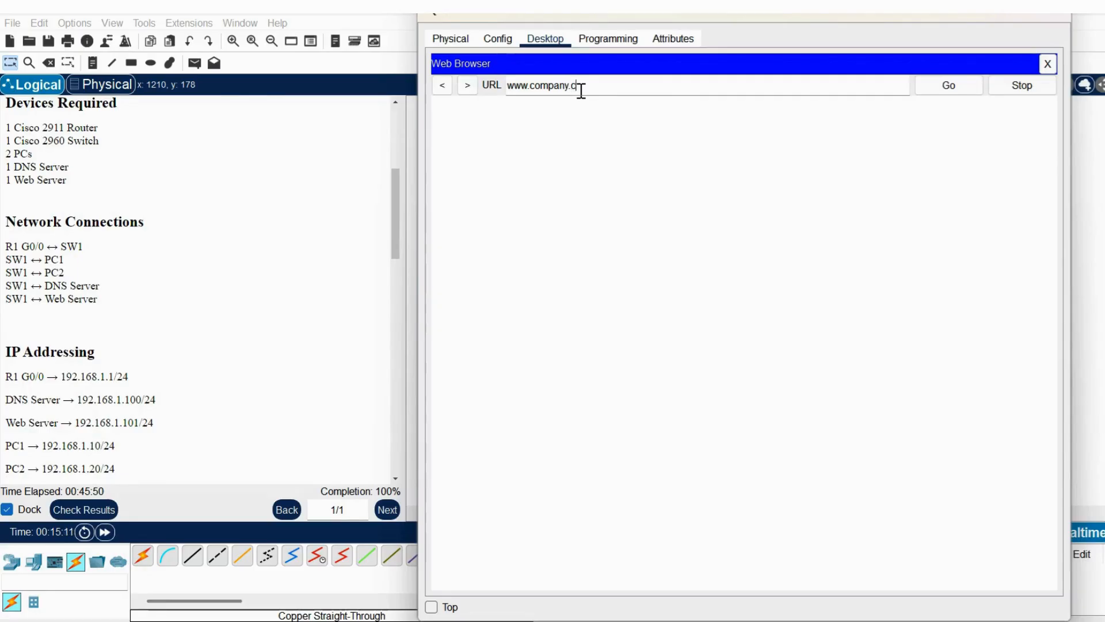
{"action": "left_click", "coordinate": [948, 88]}
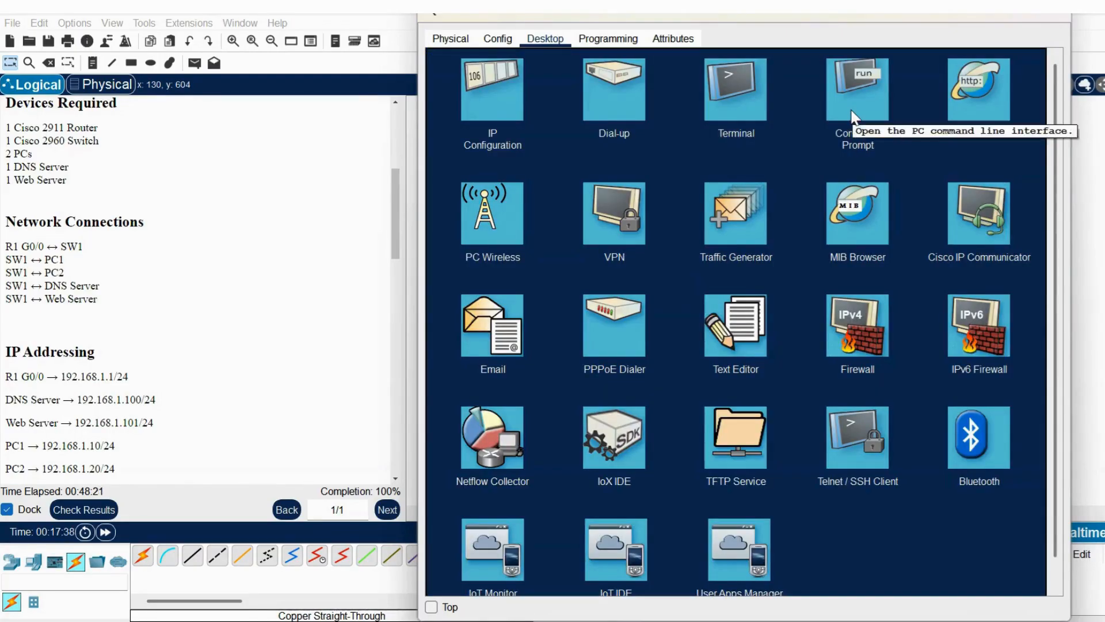
{"action": "left_click", "coordinate": [854, 117]}
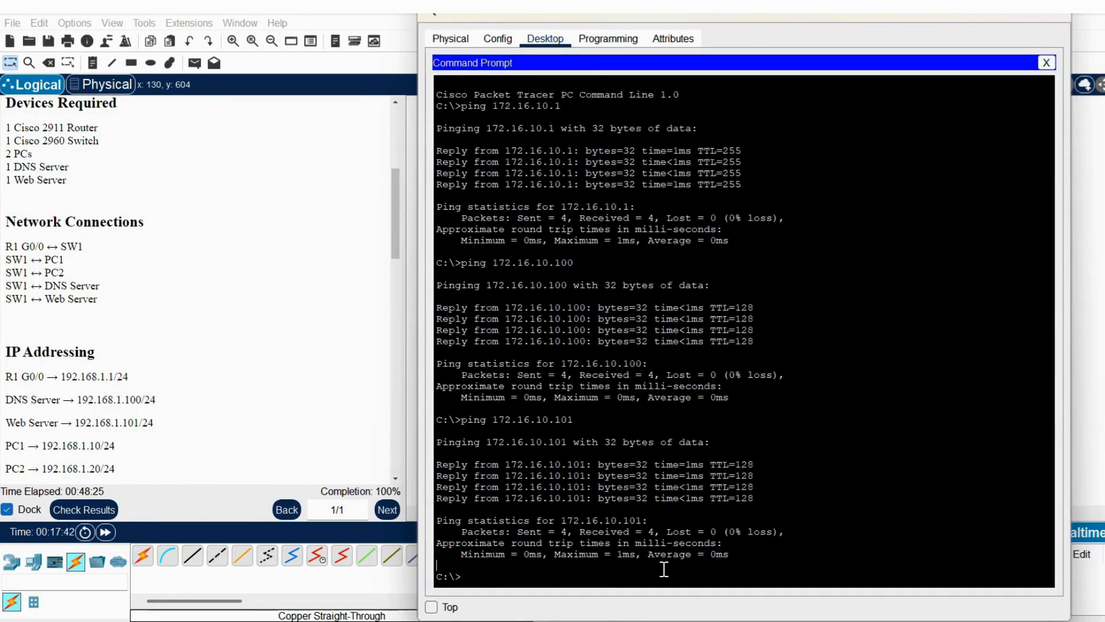
{"action": "type", "text": "ping www.com"}
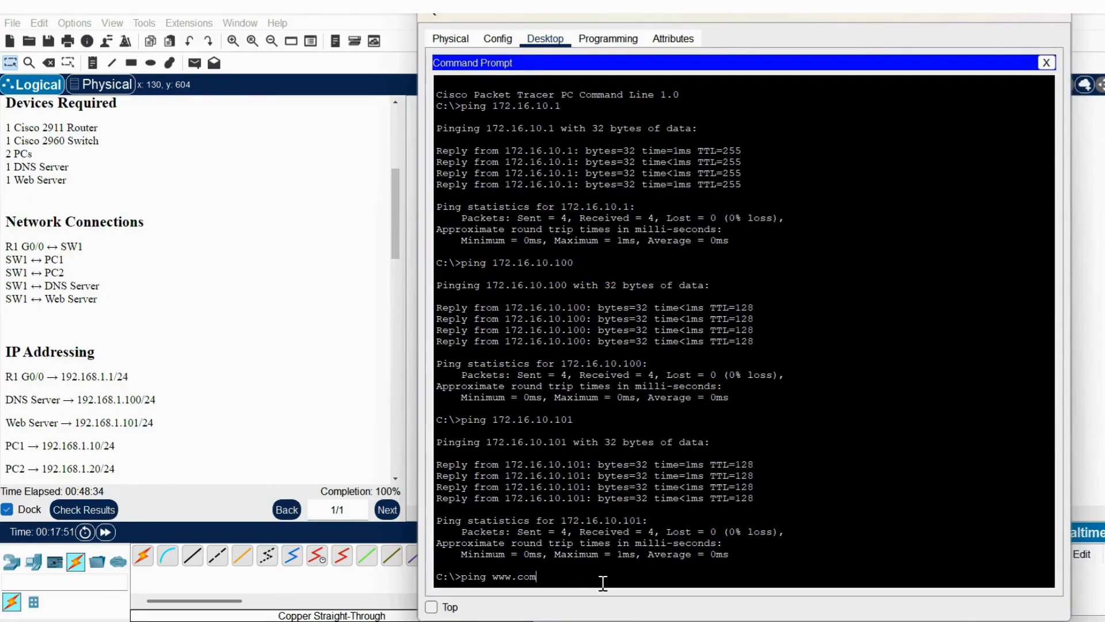
{"action": "type", "text": "pany.com"}
{"action": "key", "text": "Return"}
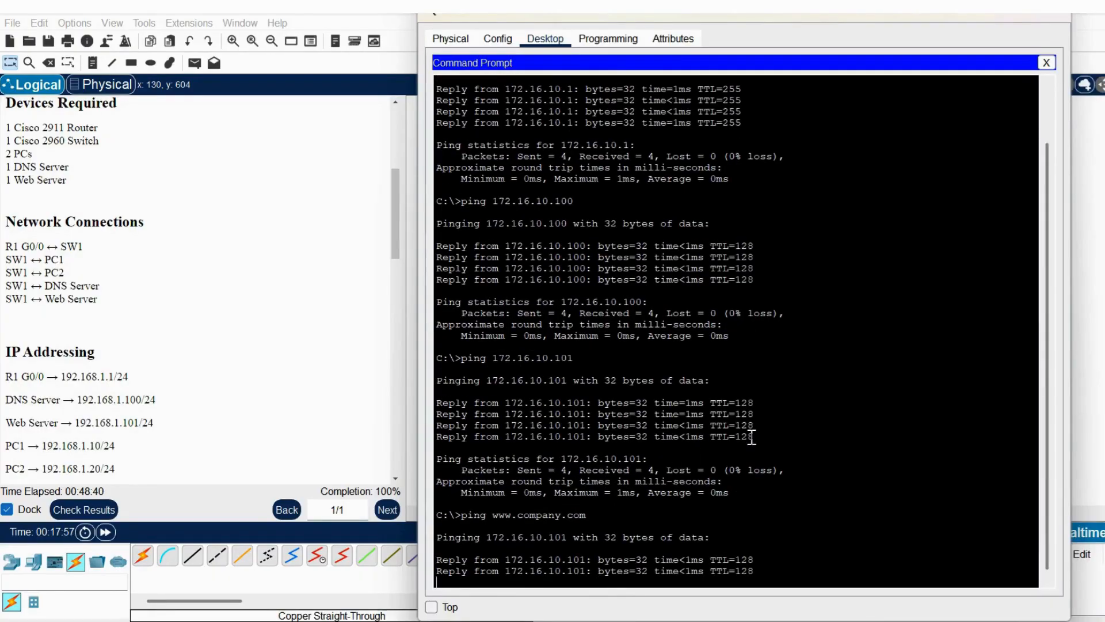
{"action": "left_click_drag", "start_coordinate": [442, 470], "coordinate": [566, 560]}
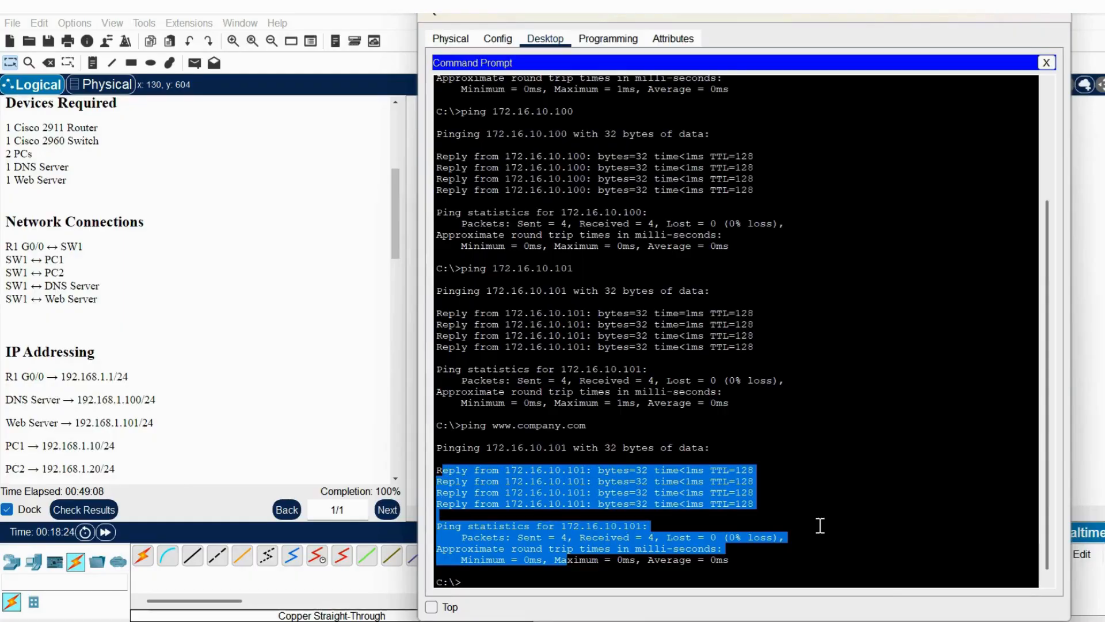
{"action": "left_click", "coordinate": [623, 526]}
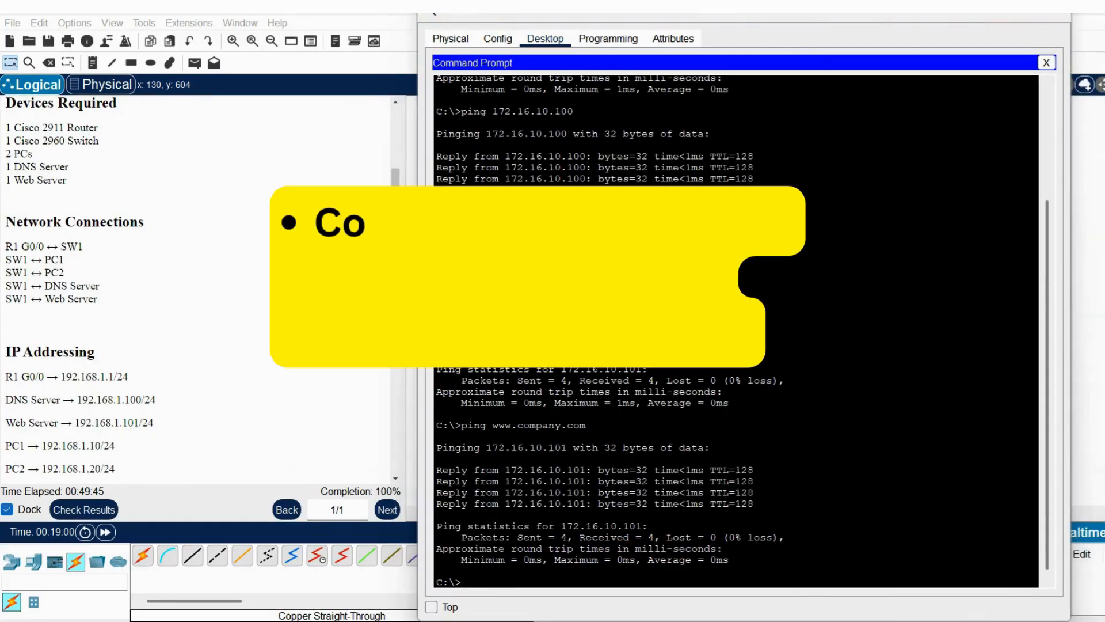